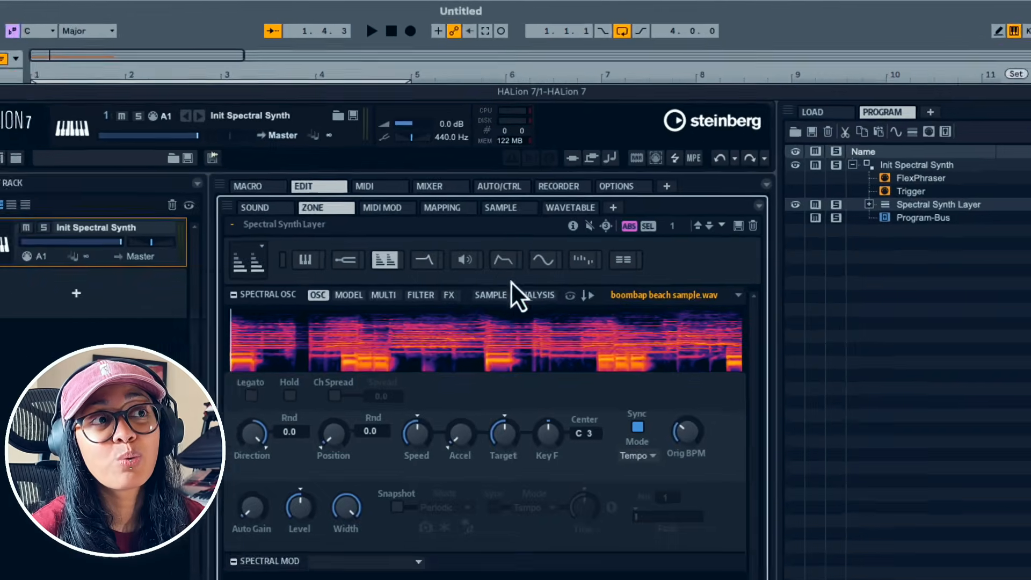
# - Open the spectral oscillator's analysis settings and audition the phase noise depth during playback, leaving it at 52.5 %
pyautogui.click(564, 192)
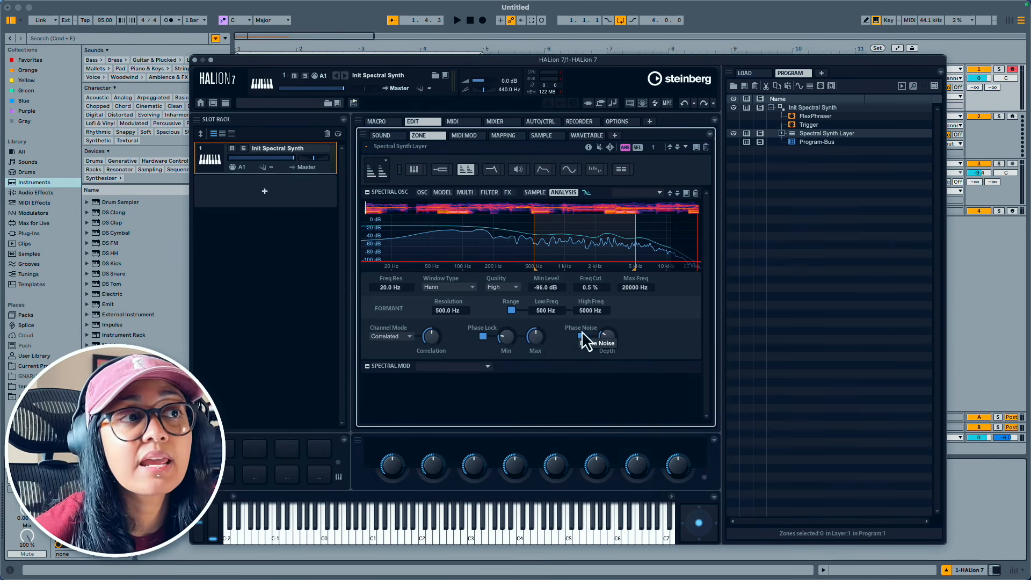
pyautogui.moveTo(613, 327)
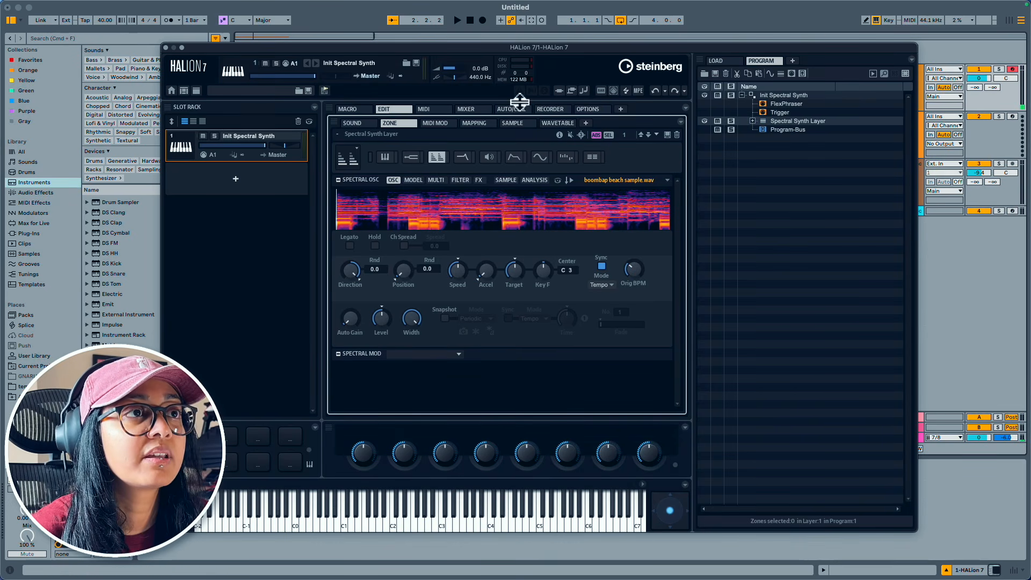
pyautogui.click(535, 179)
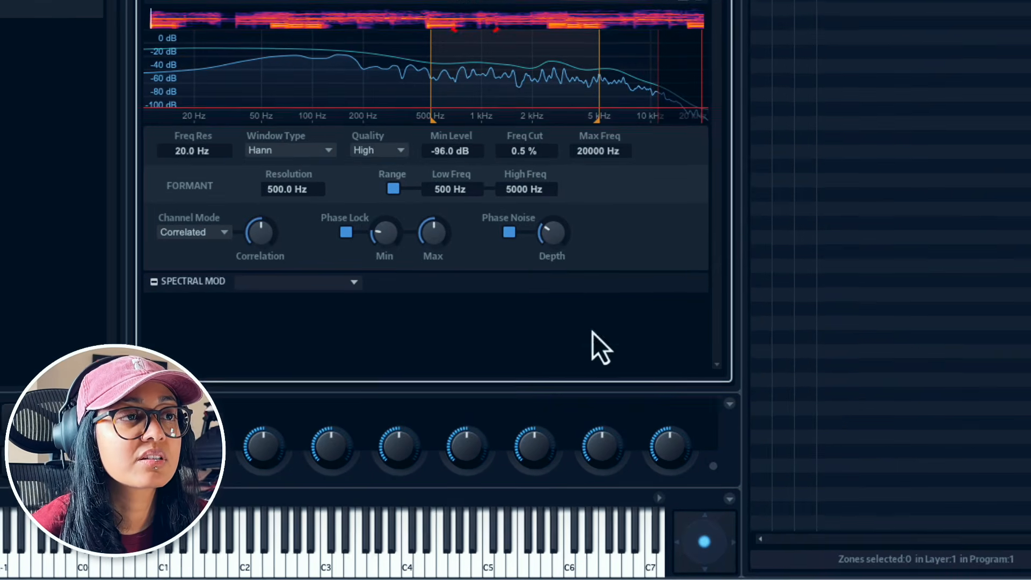
pyautogui.moveTo(555, 241)
pyautogui.mouseDown()
pyautogui.moveTo(543, 154)
pyautogui.moveTo(560, 224)
pyautogui.mouseUp()
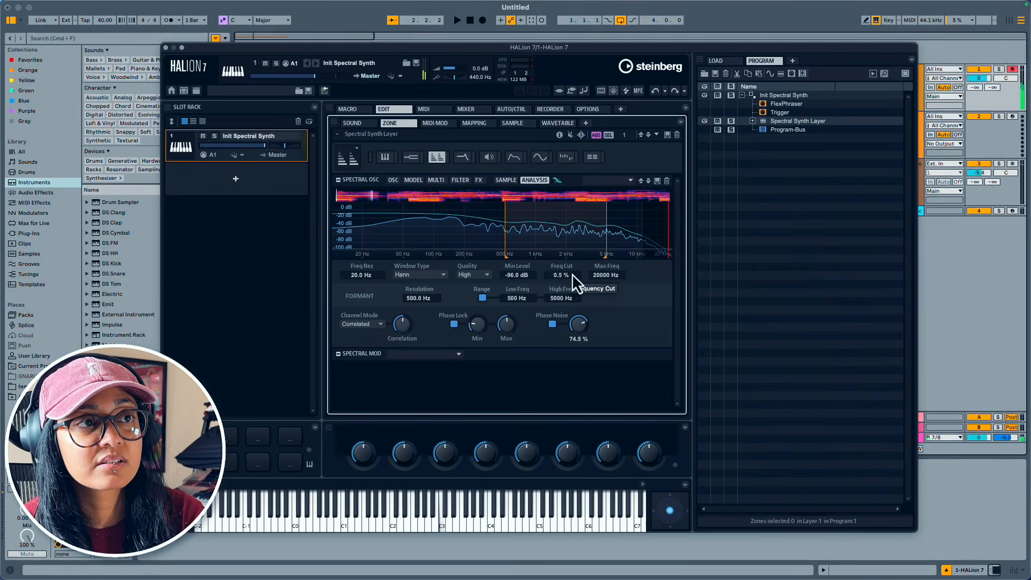
pyautogui.moveTo(572, 273); pyautogui.dragTo(584, 314)
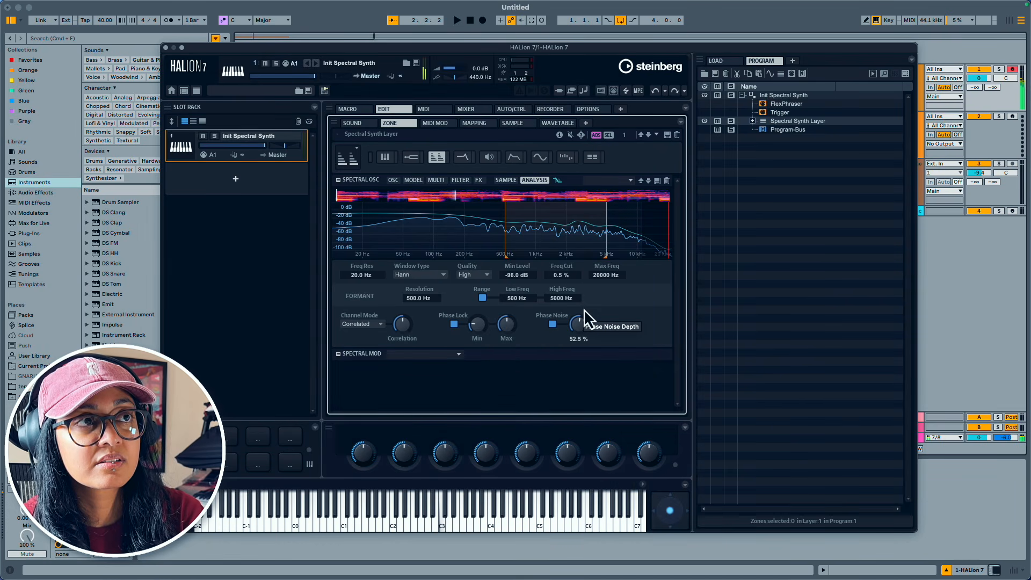
pyautogui.press('space')
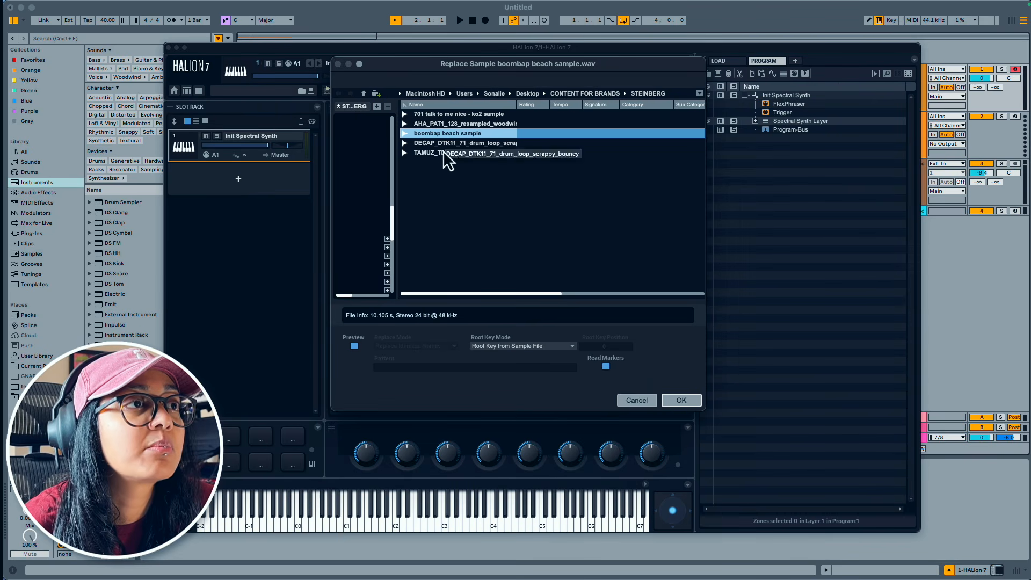
# - Replace the oscillator's sample with the TAMUZ_TD_90_drum_best_simple_trashy drum loop
pyautogui.click(442, 153)
pyautogui.click(681, 402)
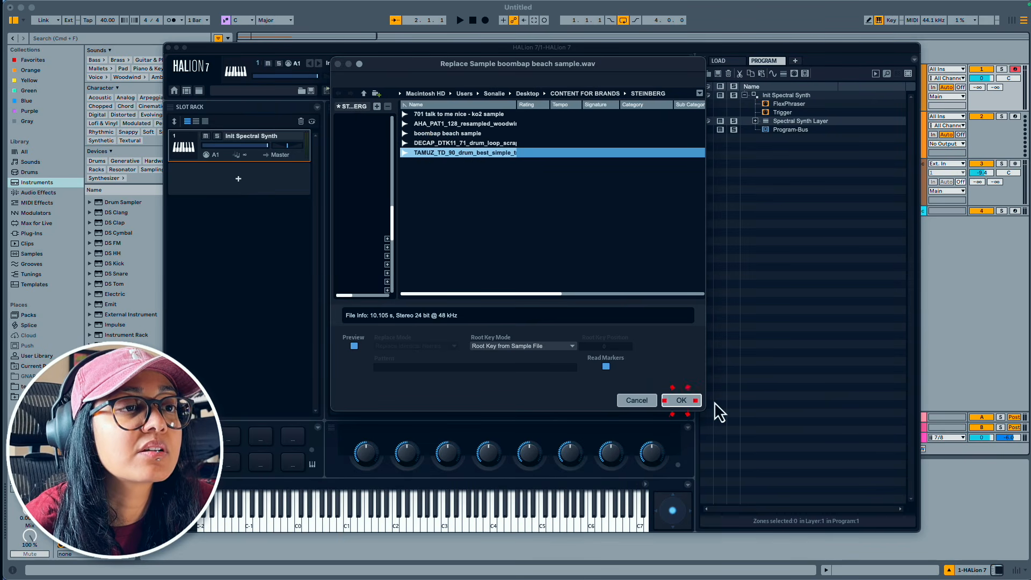
# - Set the spectral oscillator's model type to Decompose
pyautogui.click(418, 180)
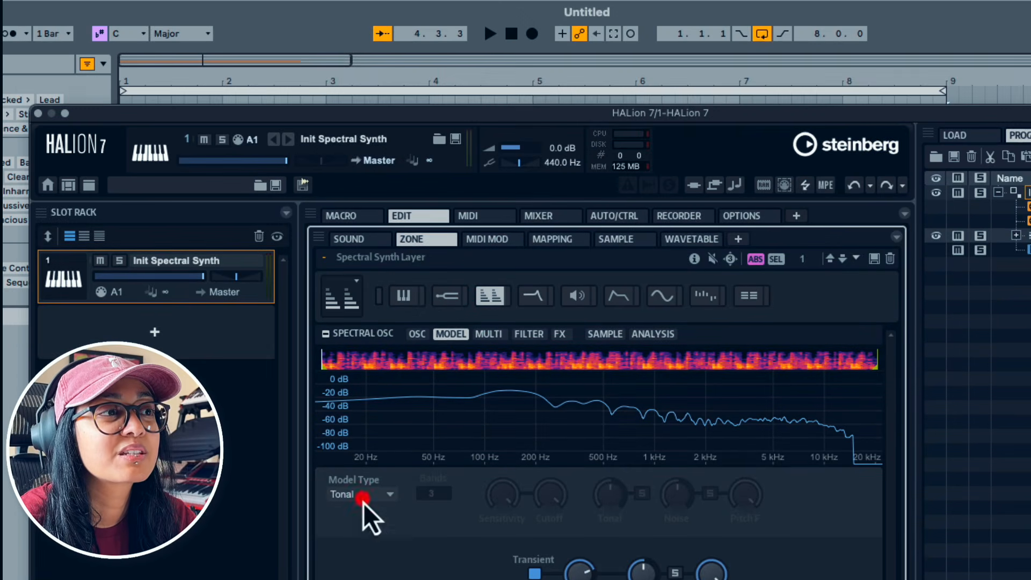
pyautogui.click(359, 391)
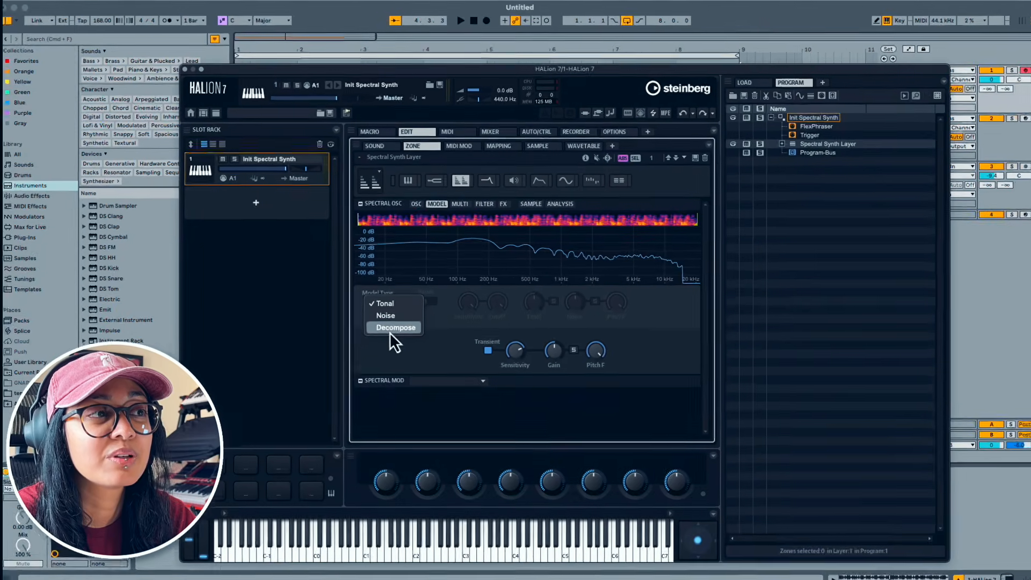
pyautogui.click(381, 539)
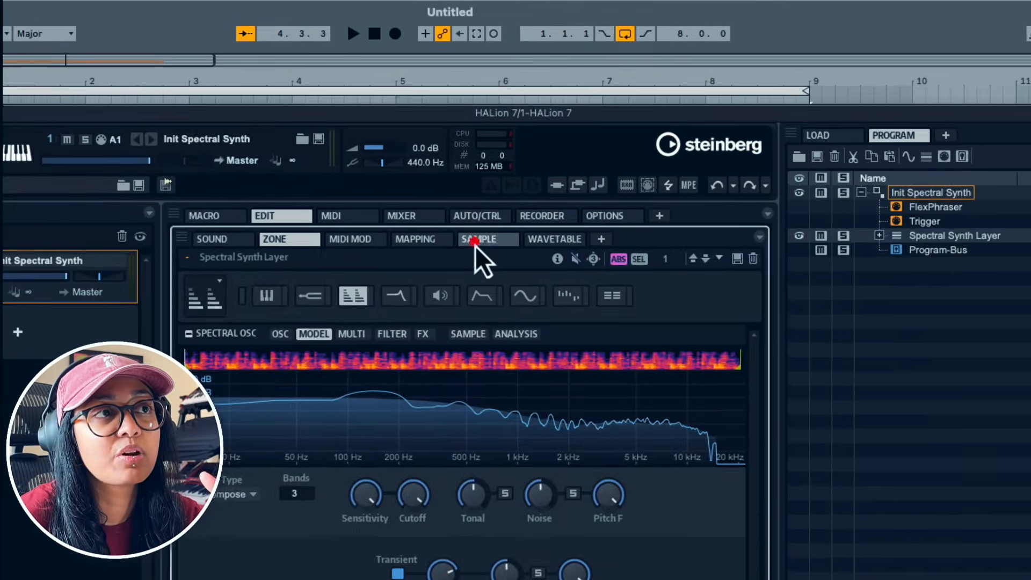
# - Examine the sample editor's Decompose settings and compare them with the spectral oscillator's Decompose model settings
pyautogui.click(501, 202)
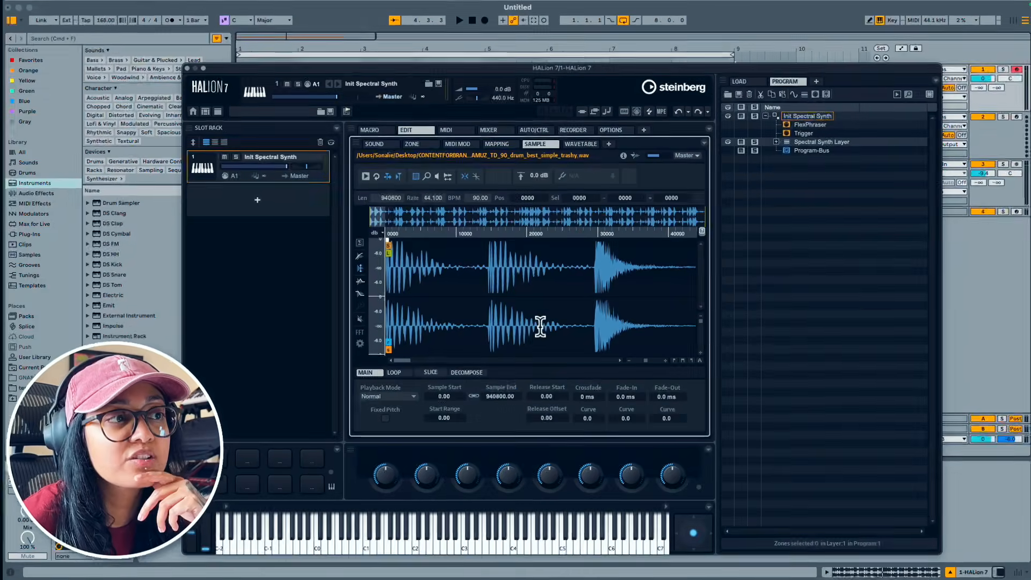
pyautogui.click(467, 372)
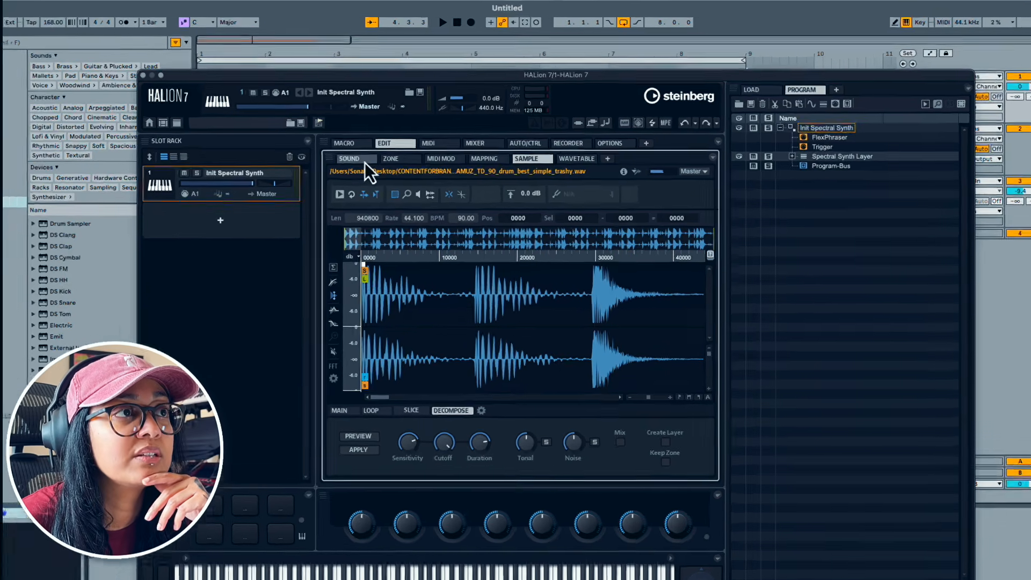
pyautogui.click(375, 143)
pyautogui.click(413, 143)
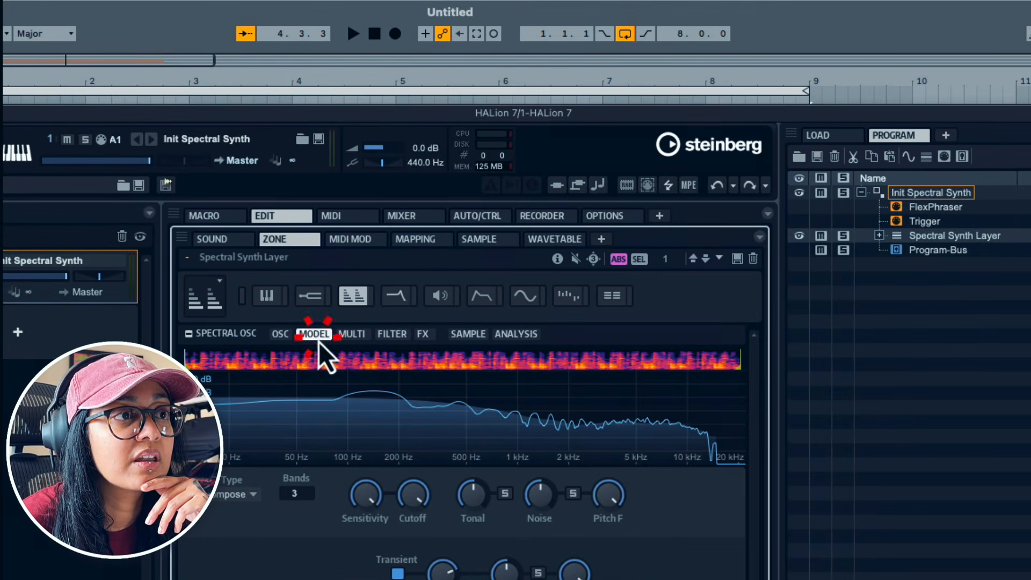
pyautogui.click(240, 497)
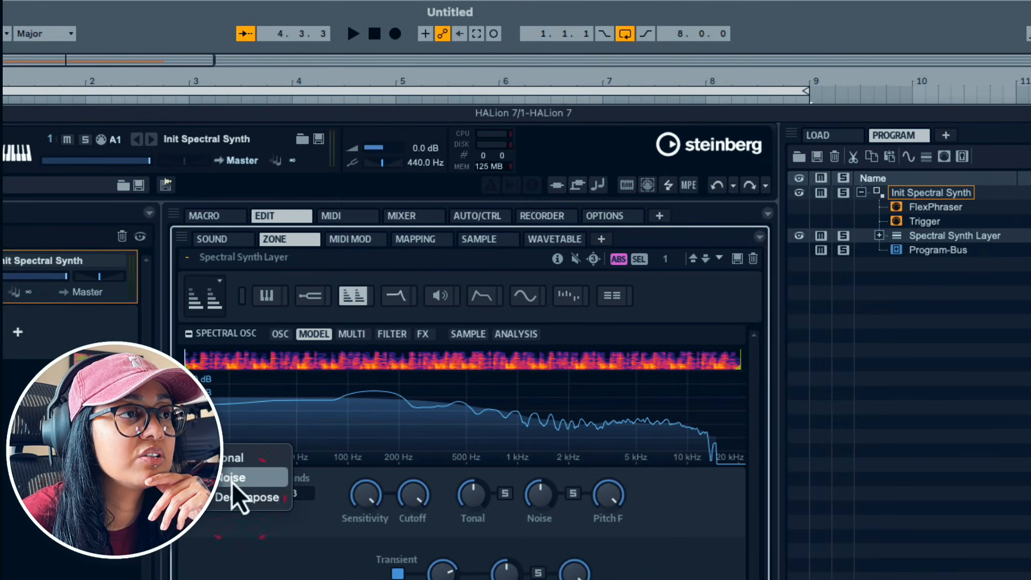
pyautogui.click(231, 526)
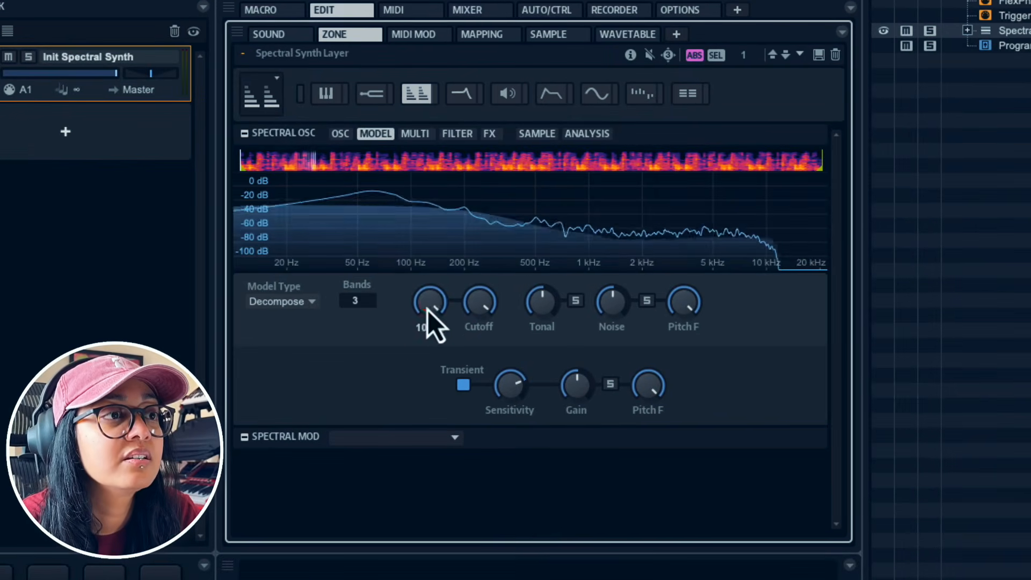
# - Try lowering the decomposition sensitivity to 0 % and the cutoff, and return both to maximum
pyautogui.moveTo(427, 311); pyautogui.dragTo(409, 479)
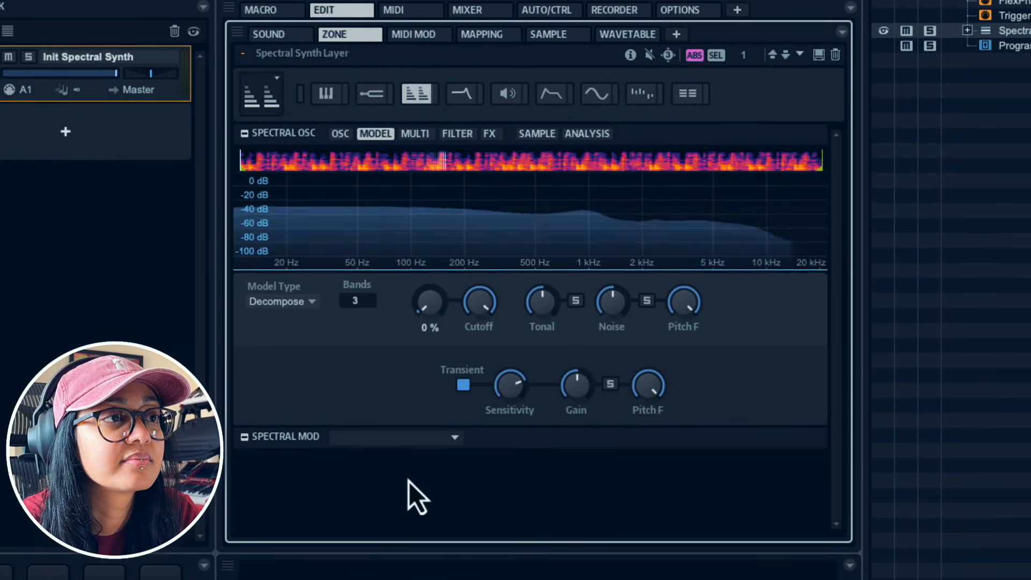
pyautogui.moveTo(475, 316); pyautogui.dragTo(462, 450)
pyautogui.moveTo(421, 306); pyautogui.dragTo(446, 129)
# - Raise the tonal gain with the tonal part soloed, and switch the solo to the noise part
pyautogui.moveTo(542, 302); pyautogui.dragTo(516, 322)
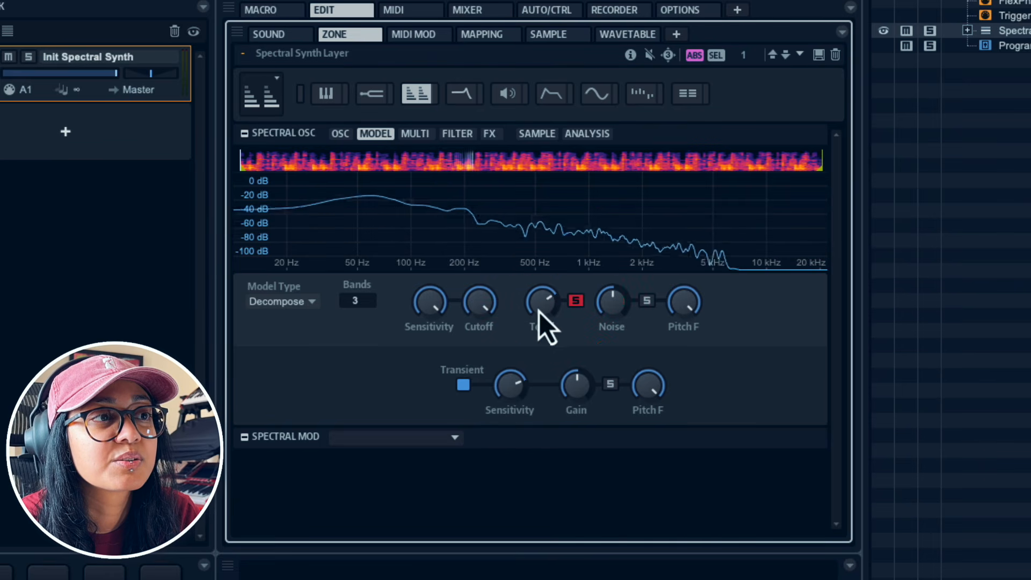
pyautogui.click(648, 302)
pyautogui.click(575, 302)
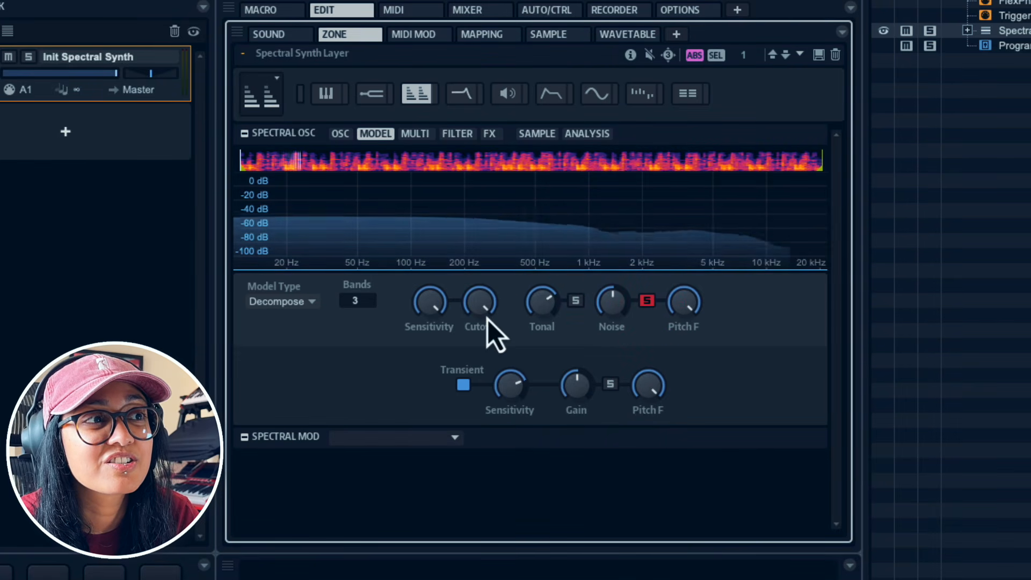
# - Test sensitivity and cutoff on the soloed noise part, raise its gain, and turn its solo off
pyautogui.click(437, 304)
pyautogui.moveTo(439, 307); pyautogui.dragTo(433, 356)
pyautogui.moveTo(475, 299)
pyautogui.mouseDown()
pyautogui.moveTo(474, 397)
pyautogui.moveTo(477, 293)
pyautogui.mouseUp()
pyautogui.moveTo(606, 295); pyautogui.dragTo(604, 254)
pyautogui.click(646, 300)
# - Raise the tonal gain and lower the noise pitch follow, comparing with the noise solo on and off
pyautogui.moveTo(543, 304); pyautogui.dragTo(604, 305)
pyautogui.moveTo(678, 305); pyautogui.dragTo(674, 356)
pyautogui.click(646, 305)
pyautogui.click(646, 305)
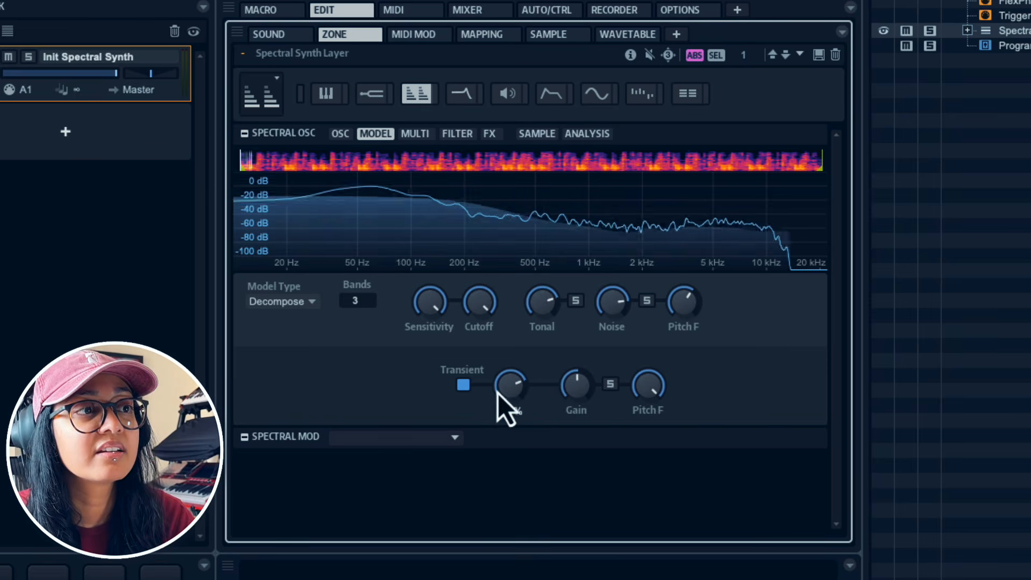
# - Compare the sound with low transient sensitivity and transients off, solo the transients and set their sensitivity to 100 %
pyautogui.moveTo(517, 391); pyautogui.dragTo(502, 475)
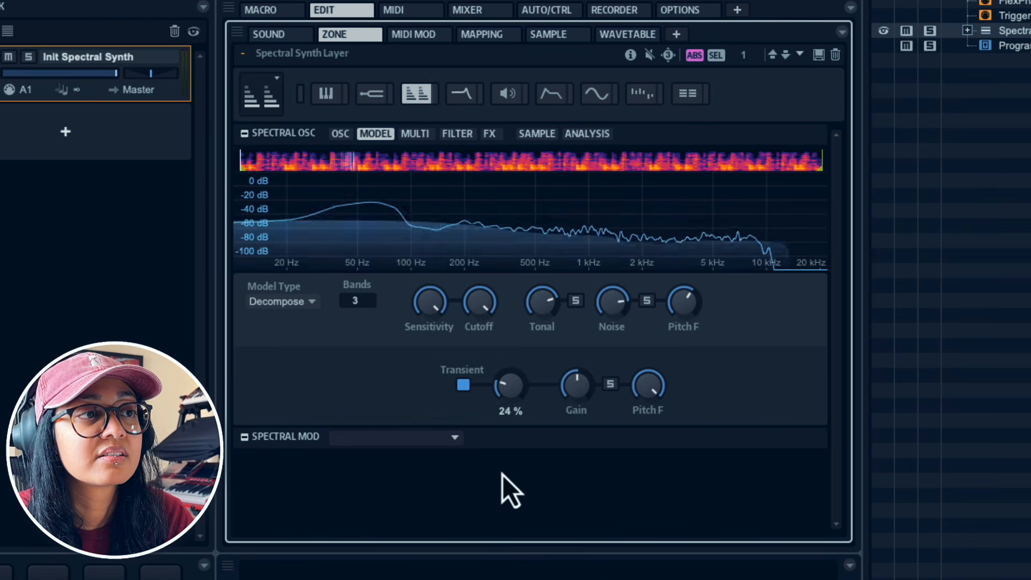
pyautogui.click(464, 384)
pyautogui.click(463, 384)
pyautogui.click(610, 384)
pyautogui.moveTo(505, 372); pyautogui.dragTo(520, 262)
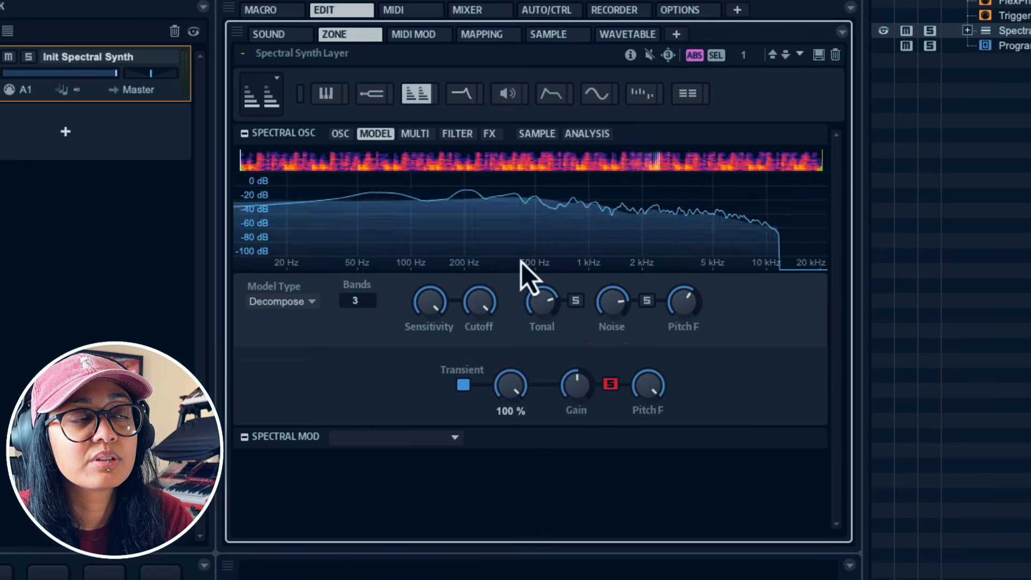
# - Raise the transient gain, audition its pitch follow ending at 100, and turn the transient solo off
pyautogui.moveTo(579, 387); pyautogui.dragTo(618, 533)
pyautogui.moveTo(612, 470); pyautogui.dragTo(585, 277)
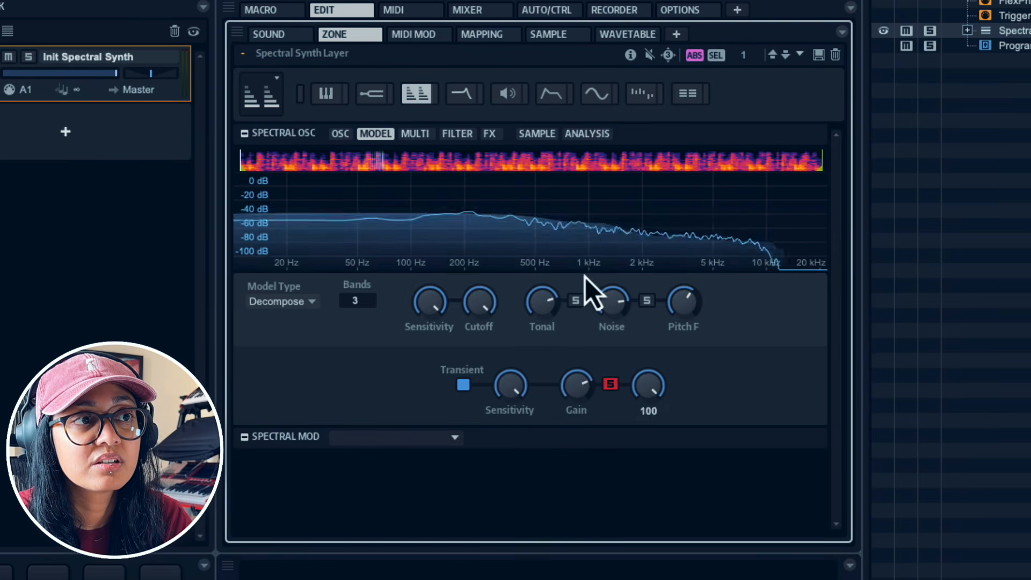
pyautogui.click(611, 384)
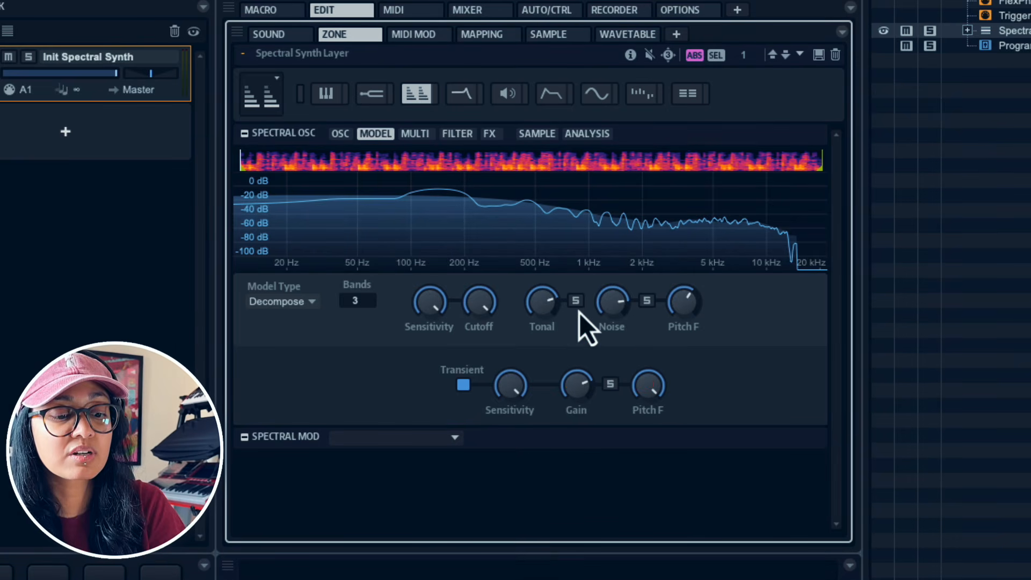
# - Rebalance the drum loop by reducing the transient sensitivity to about 54 %, lowering the tonal gain and adjusting the transient gain
pyautogui.click(574, 384)
pyautogui.moveTo(510, 384); pyautogui.dragTo(511, 483)
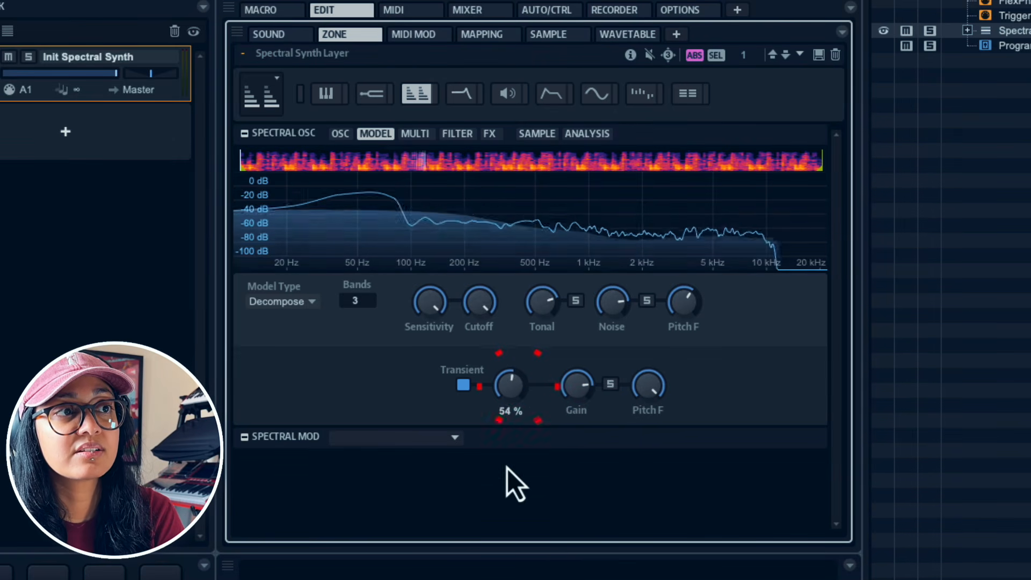
pyautogui.click(579, 386)
pyautogui.moveTo(543, 308); pyautogui.dragTo(511, 374)
pyautogui.moveTo(571, 388)
pyautogui.mouseDown()
pyautogui.moveTo(563, 481)
pyautogui.moveTo(561, 376)
pyautogui.mouseUp()
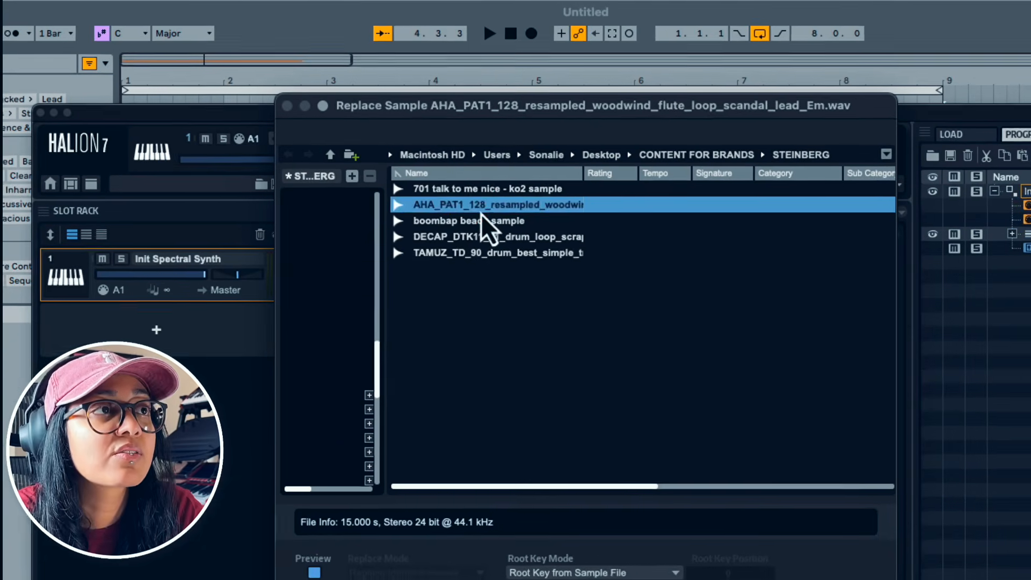
# - Load the AHA_PAT1_128_resampled_woodwind_flute_loop_scandal_lead_Em.wav sample and show its model settings
pyautogui.click(482, 213)
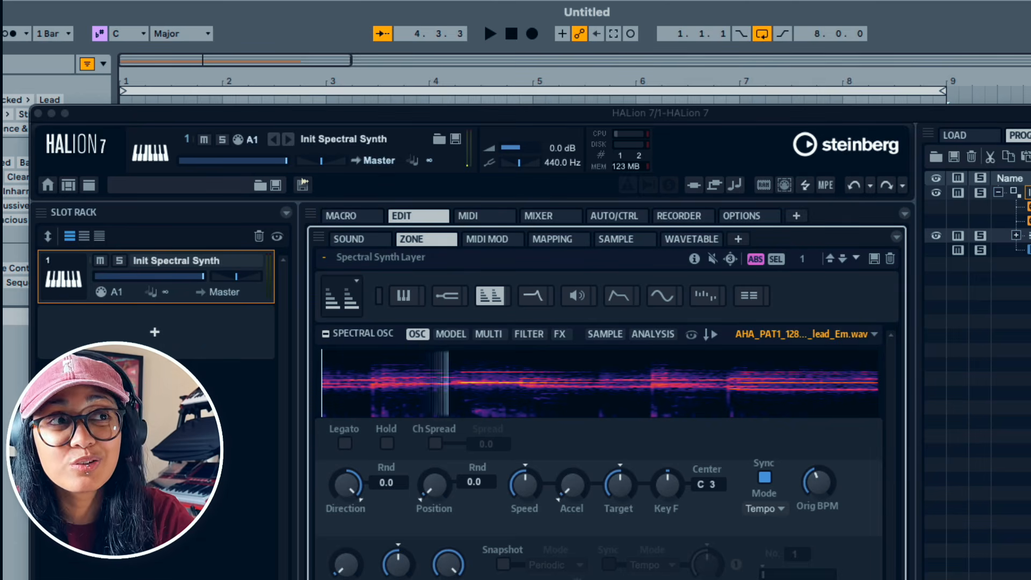
pyautogui.click(448, 334)
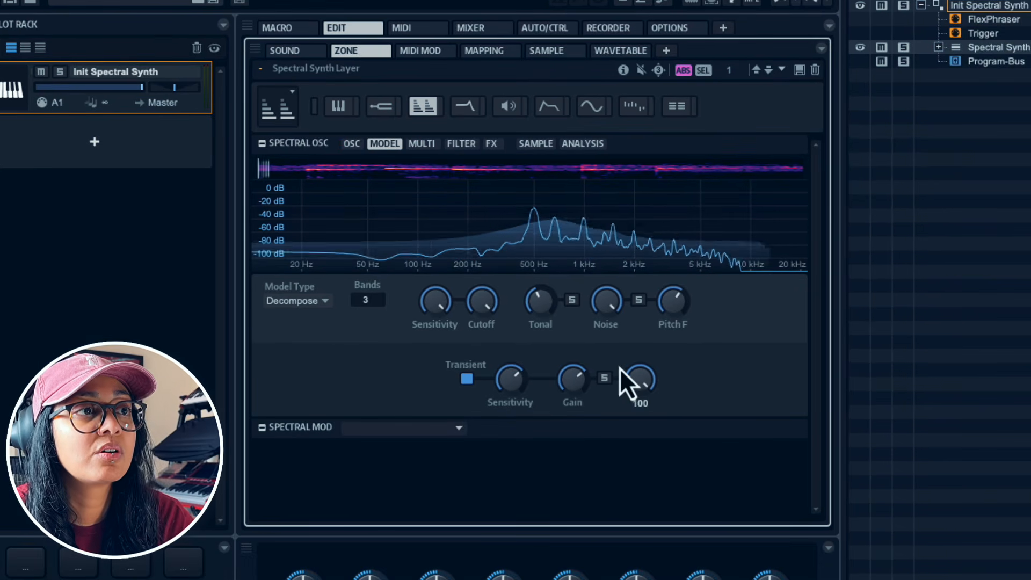
# - Lower the flute loop's noise gain to about -70.6 dB, raise the tonal gain, and reduce the decomposition sensitivity and cutoff
pyautogui.moveTo(606, 304); pyautogui.dragTo(584, 453)
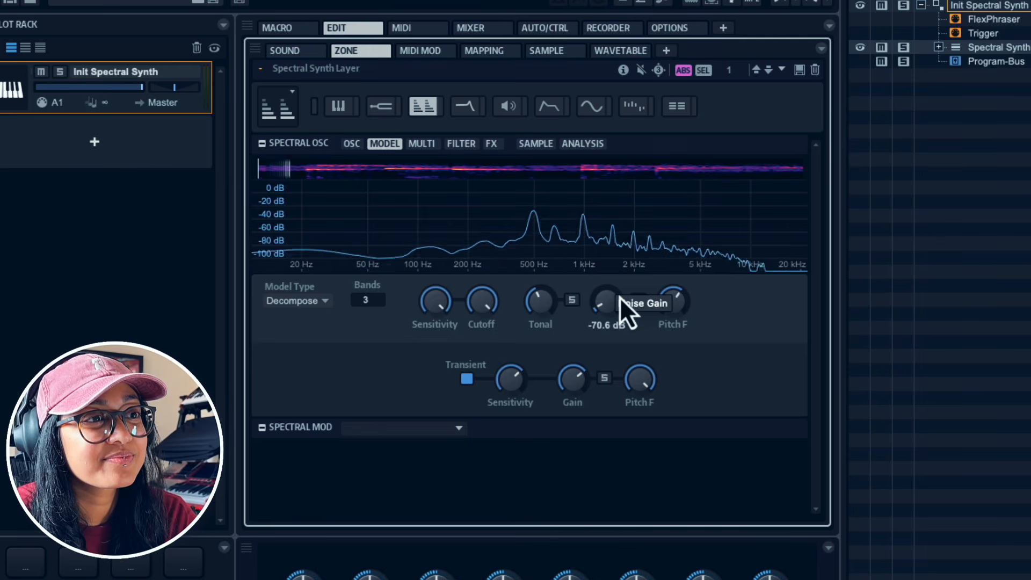
pyautogui.moveTo(546, 316); pyautogui.dragTo(543, 277)
pyautogui.moveTo(488, 306); pyautogui.dragTo(424, 345)
# - Lower the flute loop's transient sensitivity and transient gain
pyautogui.moveTo(513, 379); pyautogui.dragTo(514, 433)
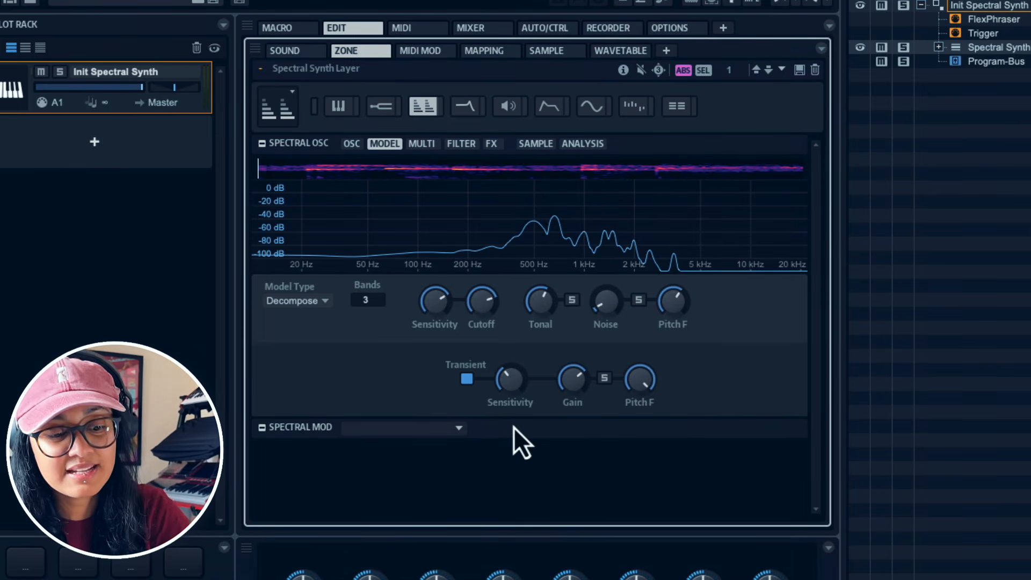
pyautogui.moveTo(514, 397)
pyautogui.moveTo(511, 382); pyautogui.dragTo(510, 401)
pyautogui.moveTo(573, 386)
pyautogui.moveTo(572, 385); pyautogui.dragTo(572, 410)
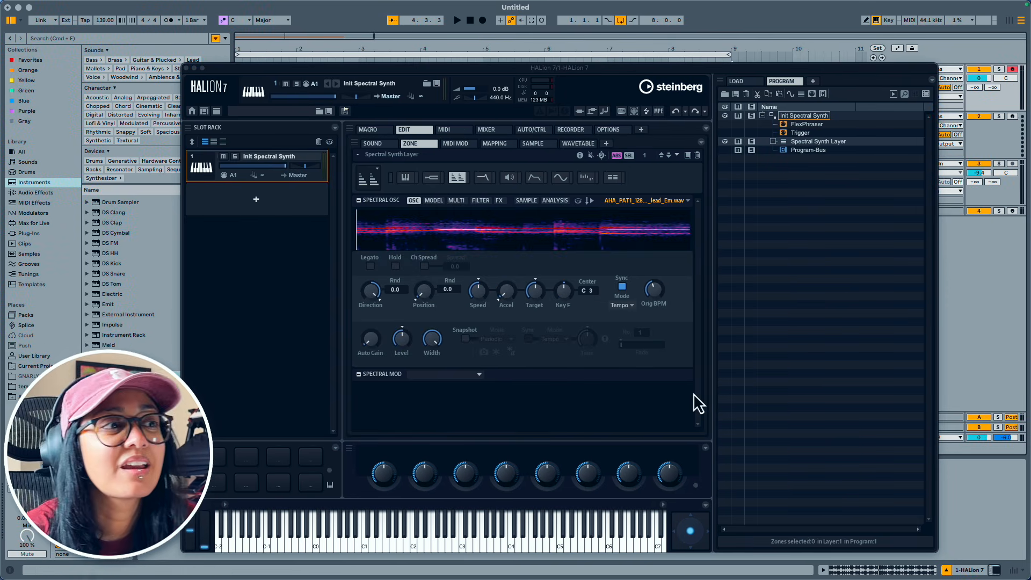
# - Replace the oscillator's sample with 701 talk to me nice - ko2 sample
pyautogui.click(640, 200)
pyautogui.click(442, 114)
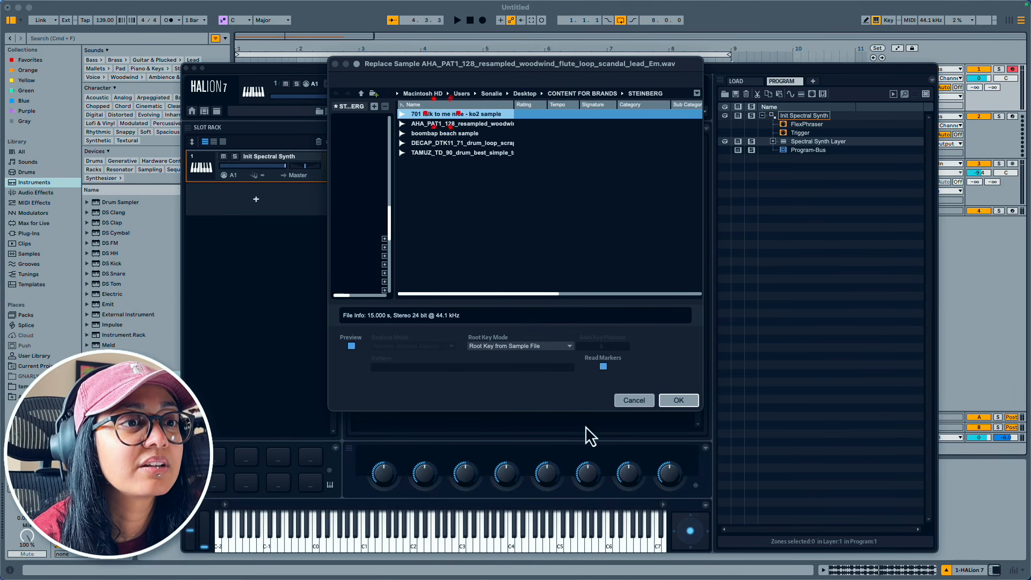
pyautogui.click(670, 403)
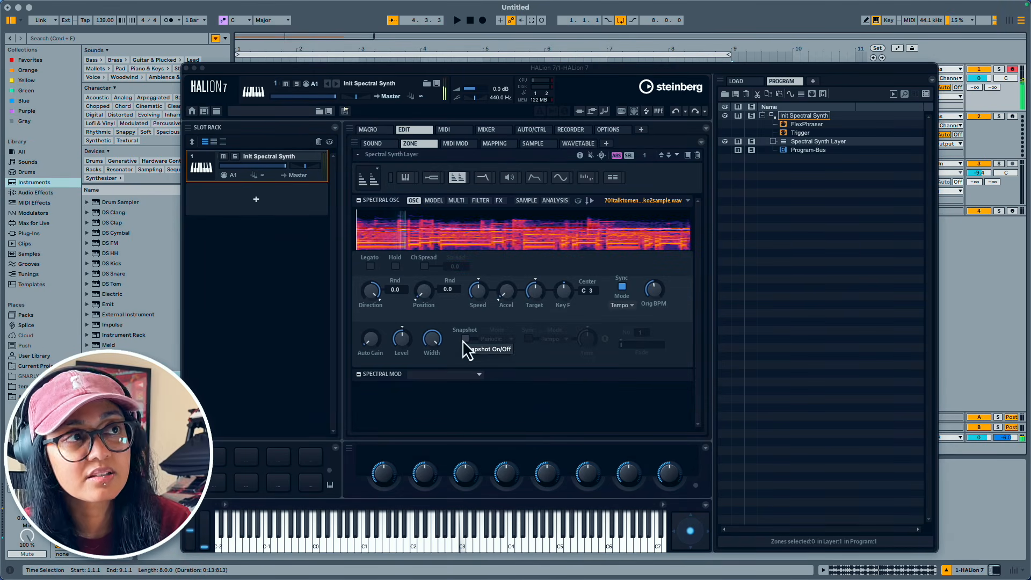
# - Turn on snapshots in the spectral oscillator, sync them to tempo, and set the note interval to 1/8
pyautogui.click(463, 339)
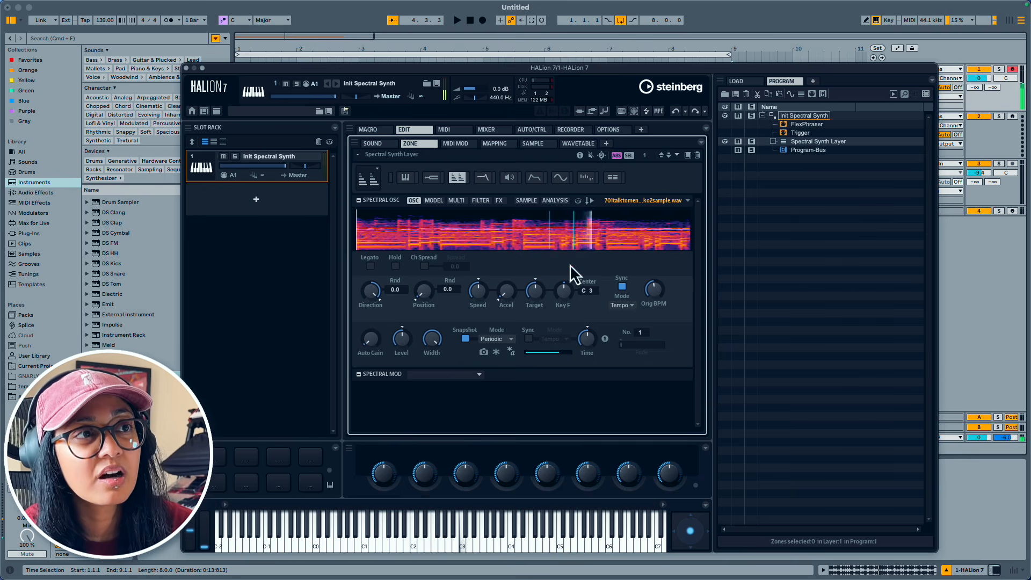
pyautogui.click(528, 339)
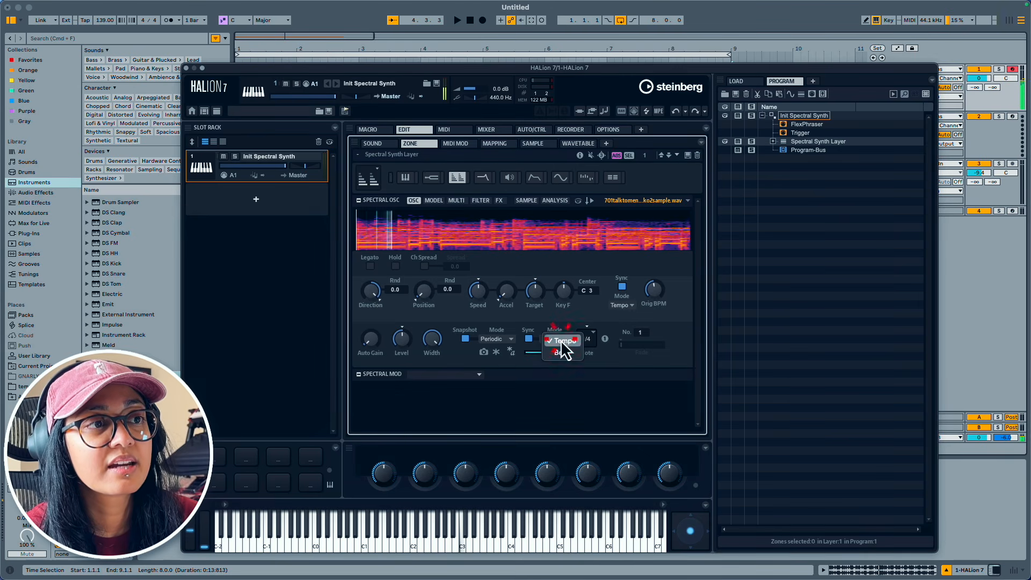
pyautogui.click(586, 339)
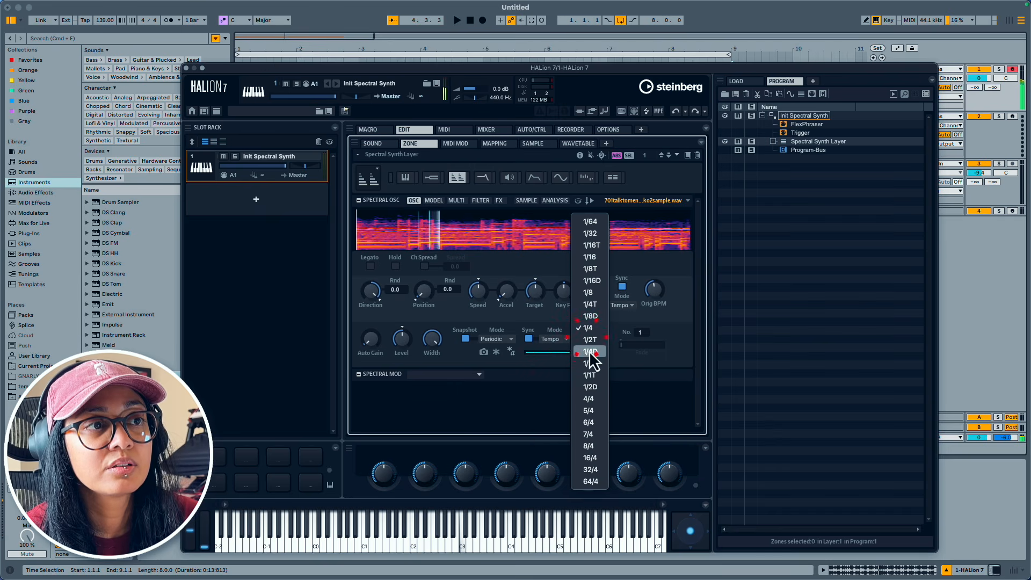
pyautogui.click(593, 302)
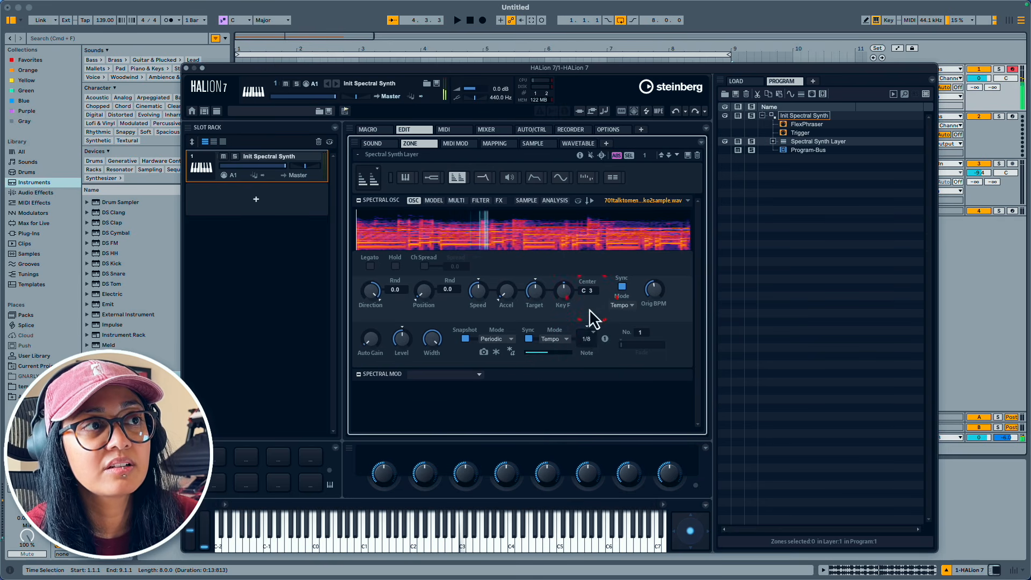
# - Try snapshot note intervals of 1/2, 16/4 and 1/64 in turn
pyautogui.click(583, 339)
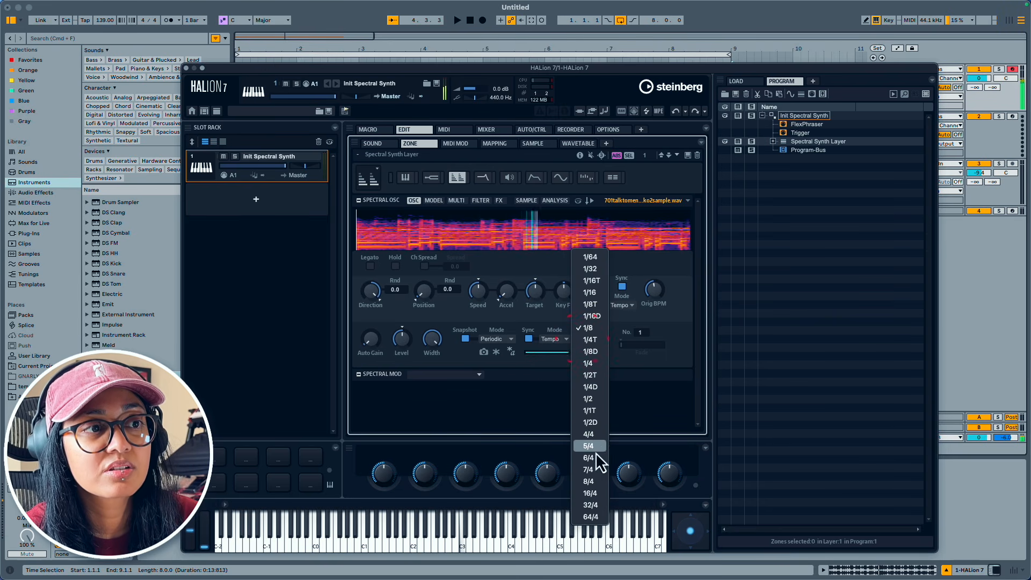
pyautogui.click(590, 400)
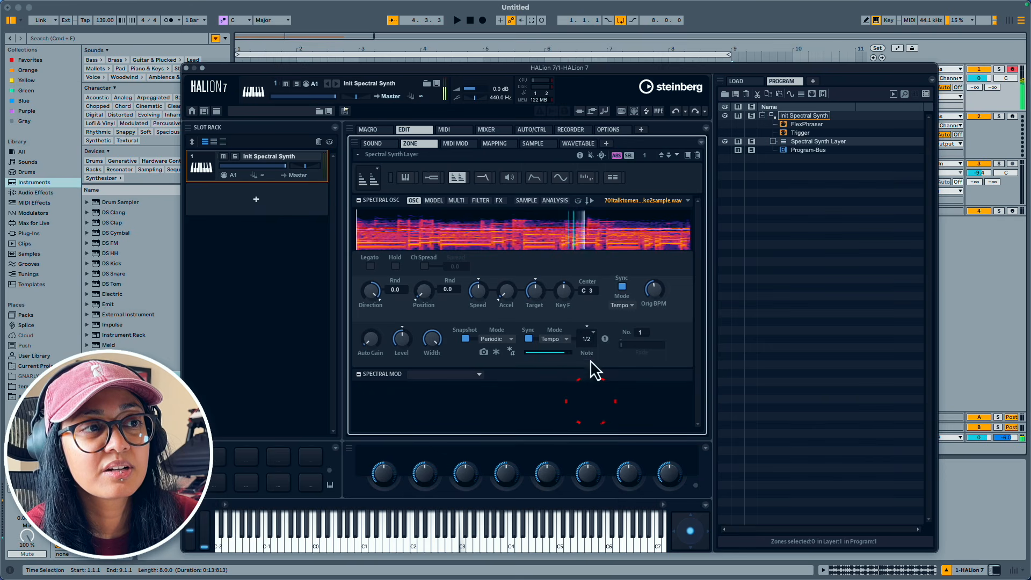
pyautogui.click(587, 342)
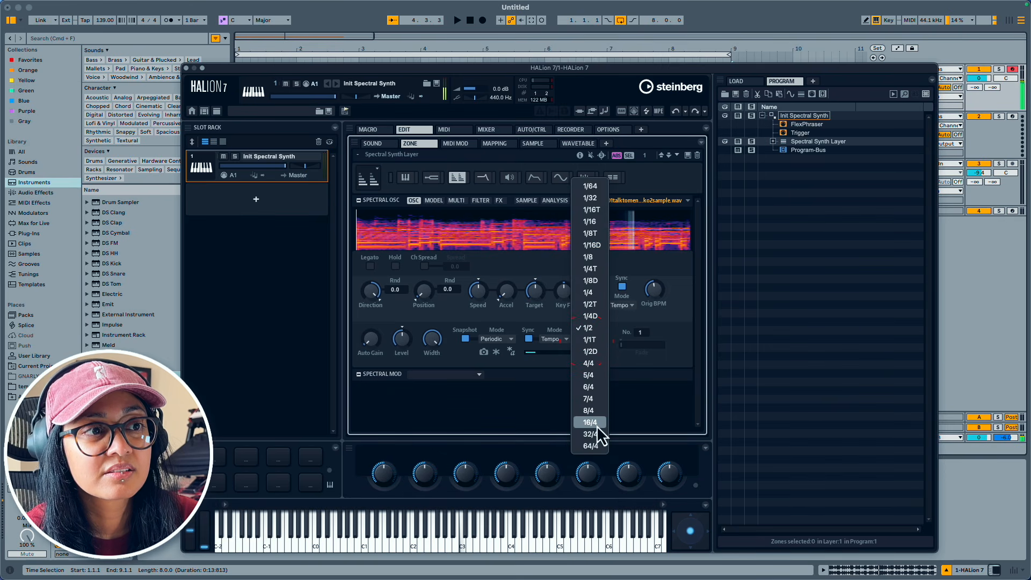
pyautogui.click(596, 424)
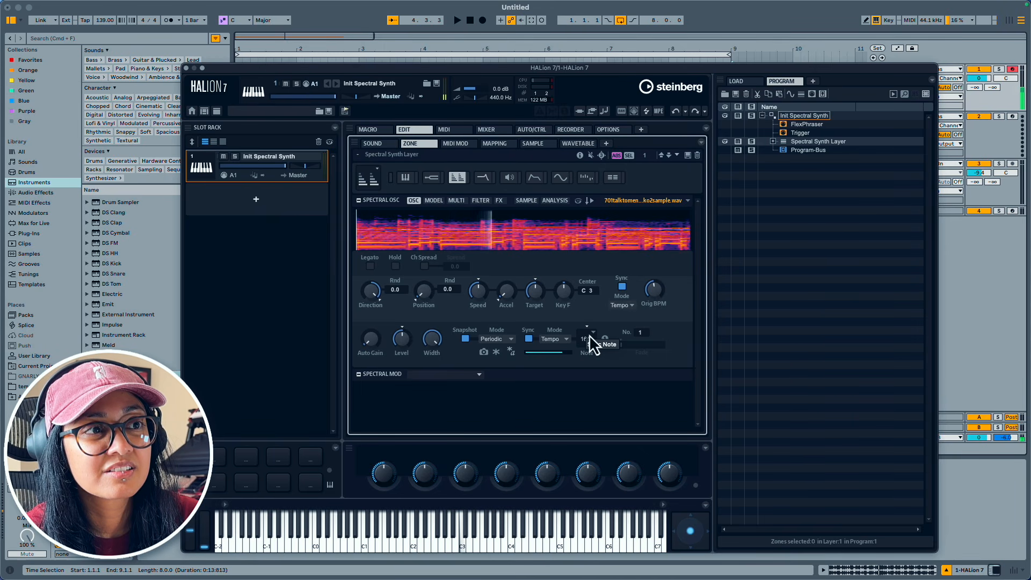
pyautogui.click(589, 339)
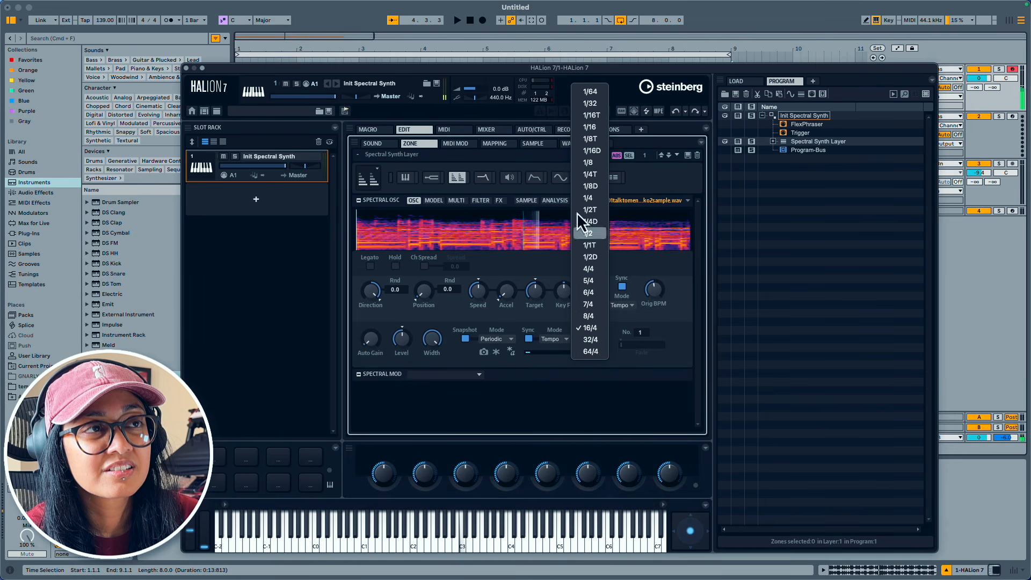
pyautogui.click(589, 95)
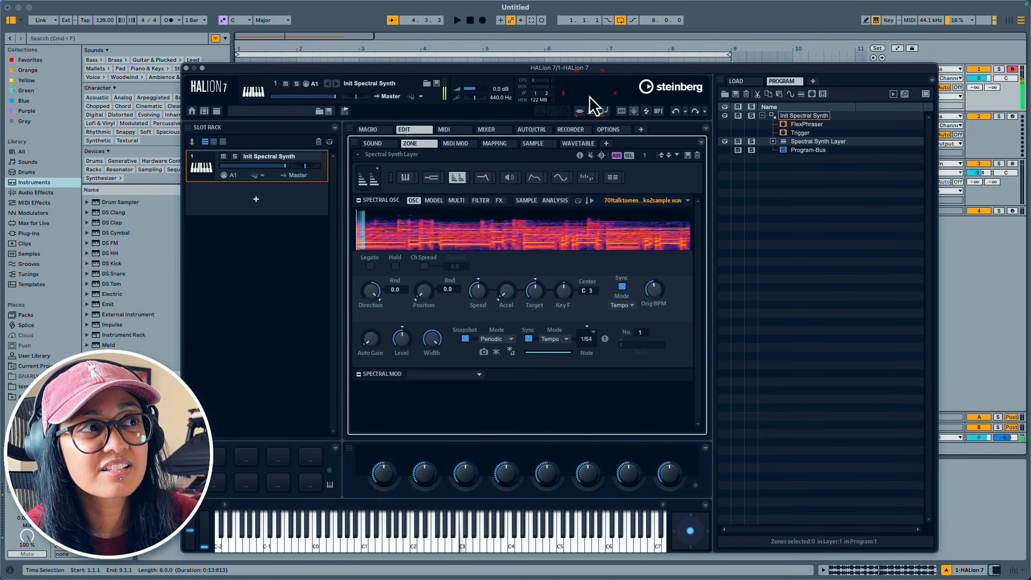
# - Try snapshot note intervals of 1/32 and 64/4
pyautogui.click(591, 337)
pyautogui.click(589, 342)
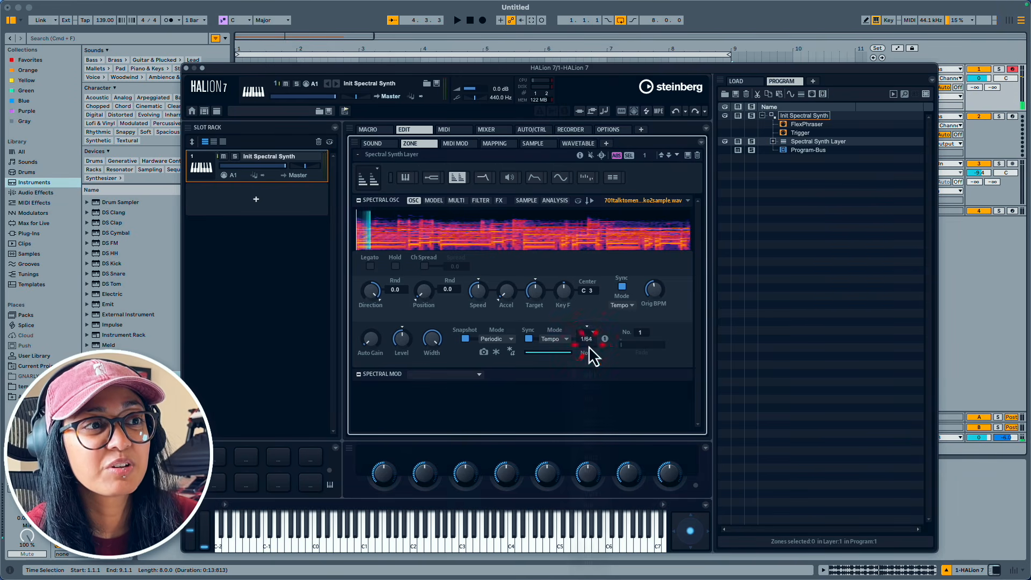
pyautogui.click(589, 338)
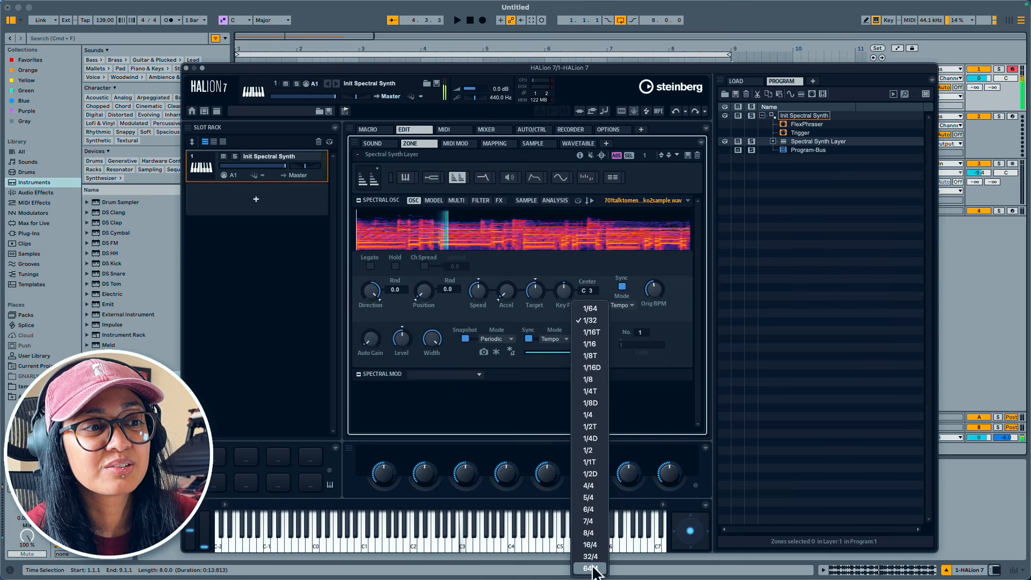
pyautogui.click(592, 569)
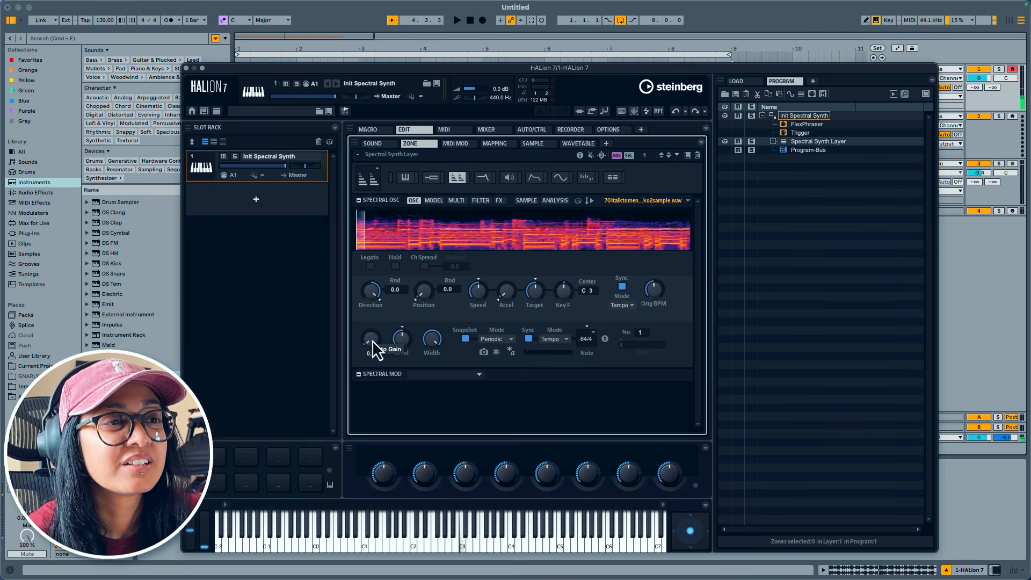
# - Raise the oscillator's auto gain and switch the snapshots to Random mode with a 1/4 note interval
pyautogui.scroll(-5, 375, 340)
pyautogui.moveTo(375, 340); pyautogui.dragTo(378, 311)
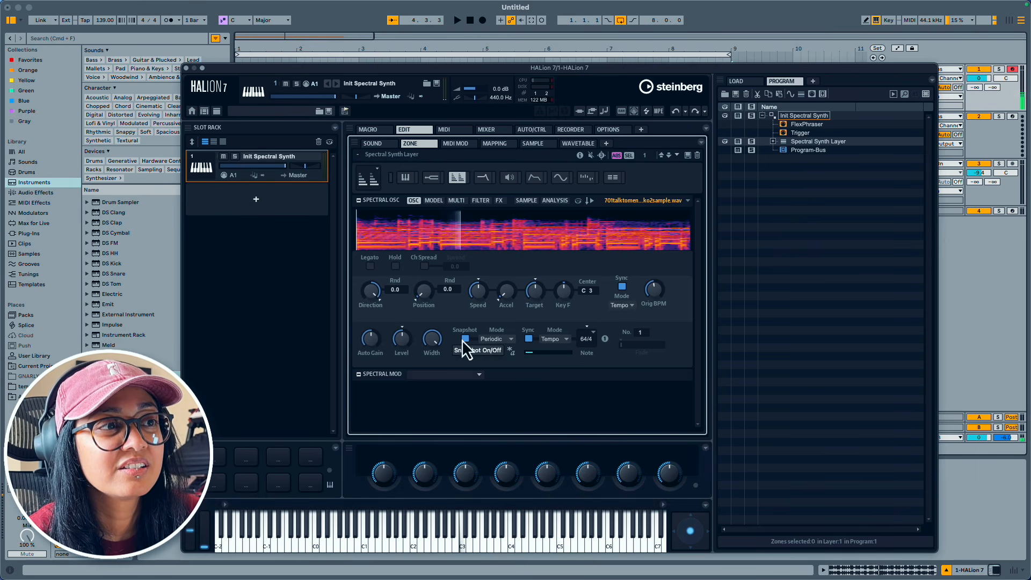
pyautogui.click(499, 339)
pyautogui.click(511, 357)
pyautogui.click(592, 337)
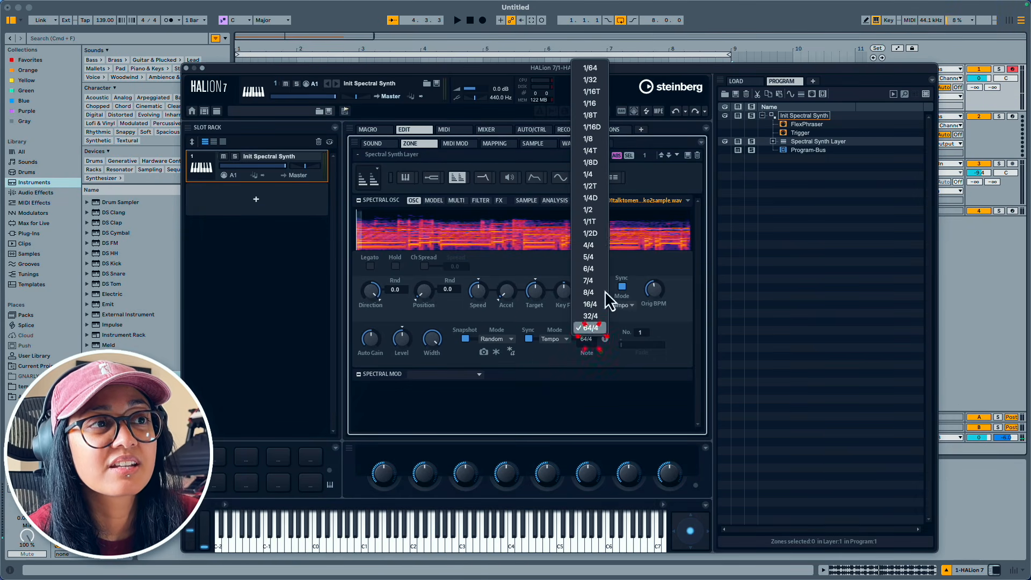
pyautogui.click(590, 175)
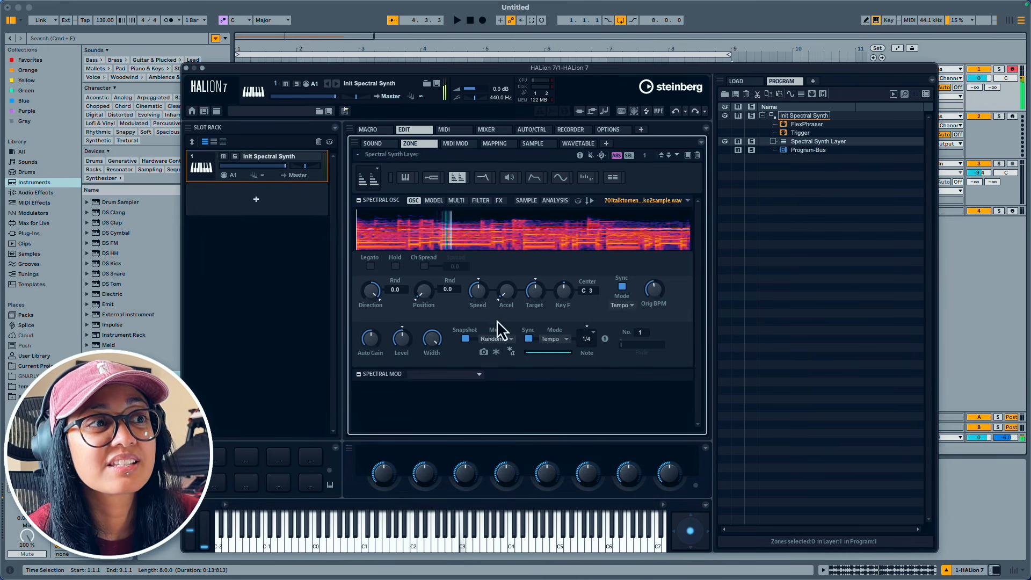
# - Try the snapshot freeze by turning it on and off twice
pyautogui.click(497, 352)
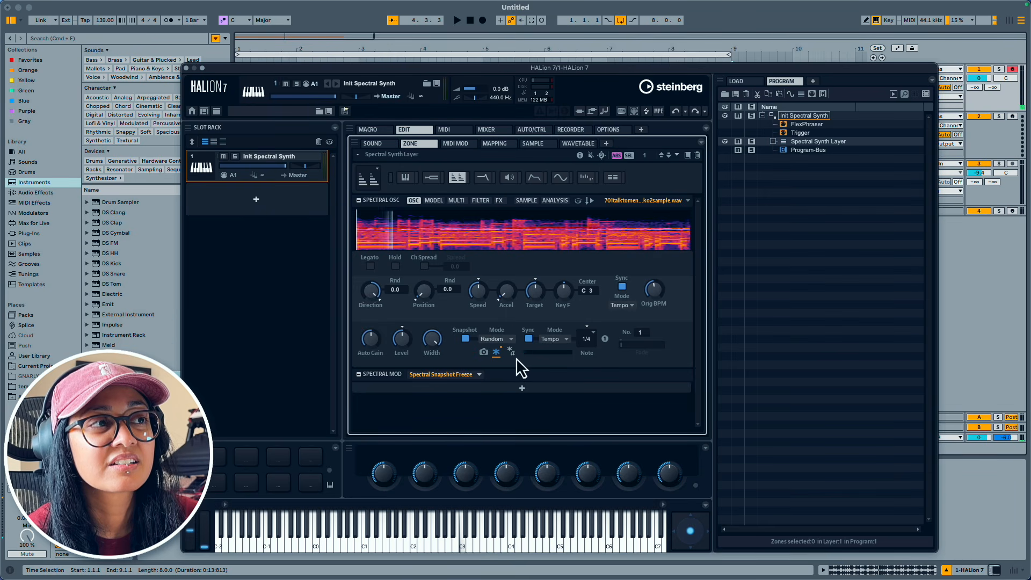
pyautogui.click(497, 352)
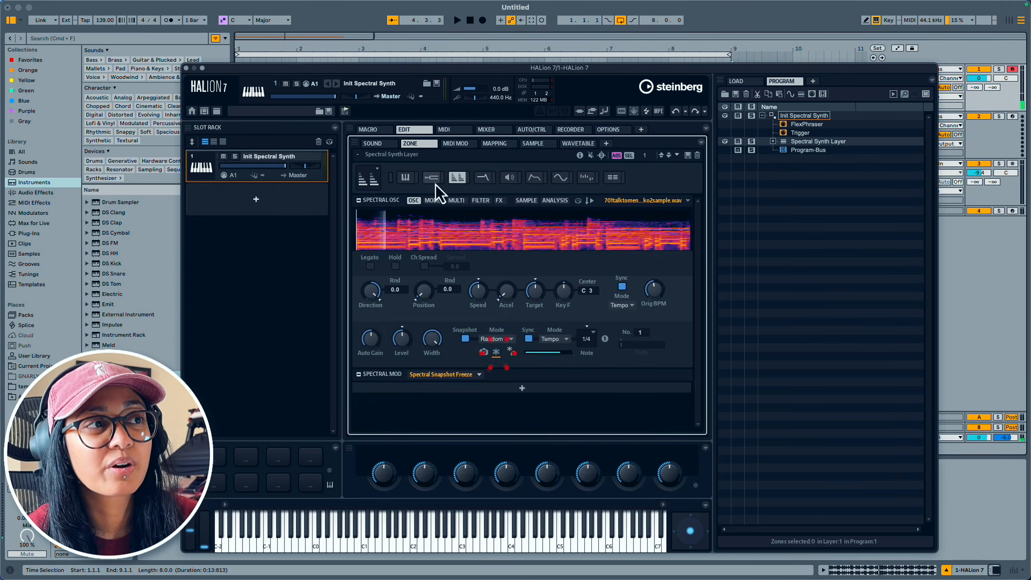
pyautogui.click(497, 353)
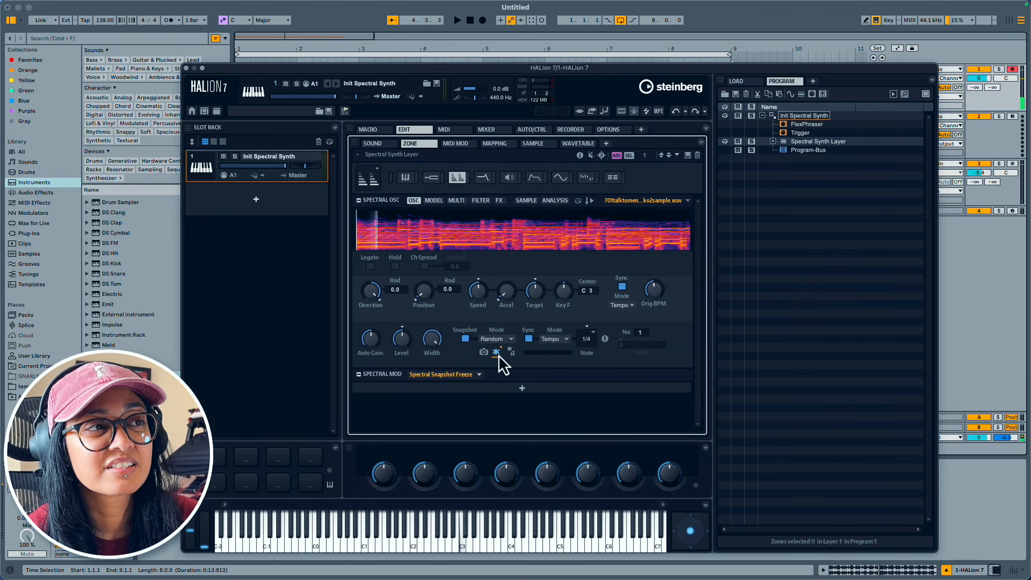
pyautogui.click(497, 353)
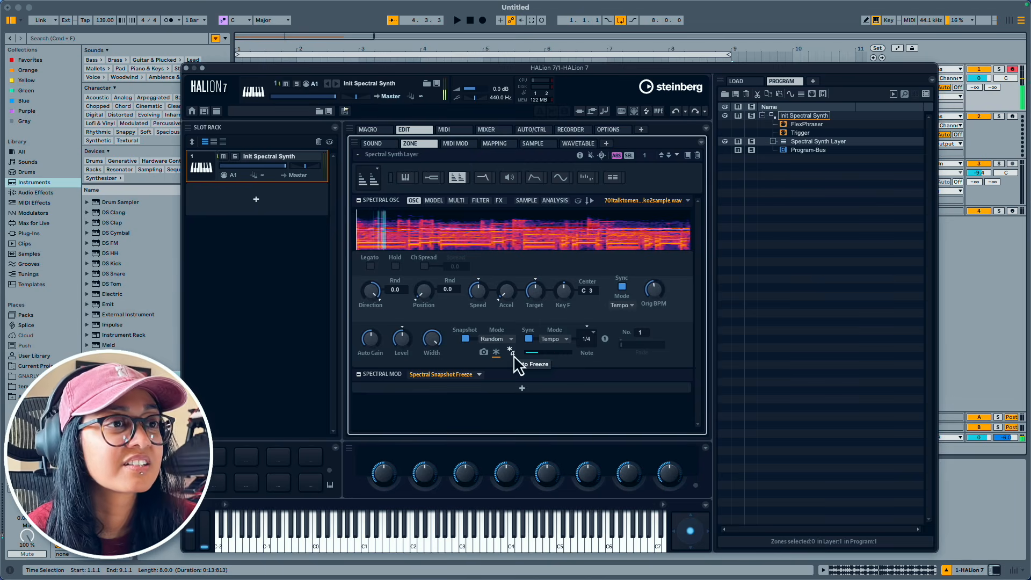
# - Set the oscillator's multi voices to Stack mode, with level 4 at about 51.6 and level 2 at about 42.2
pyautogui.click(457, 200)
pyautogui.click(375, 318)
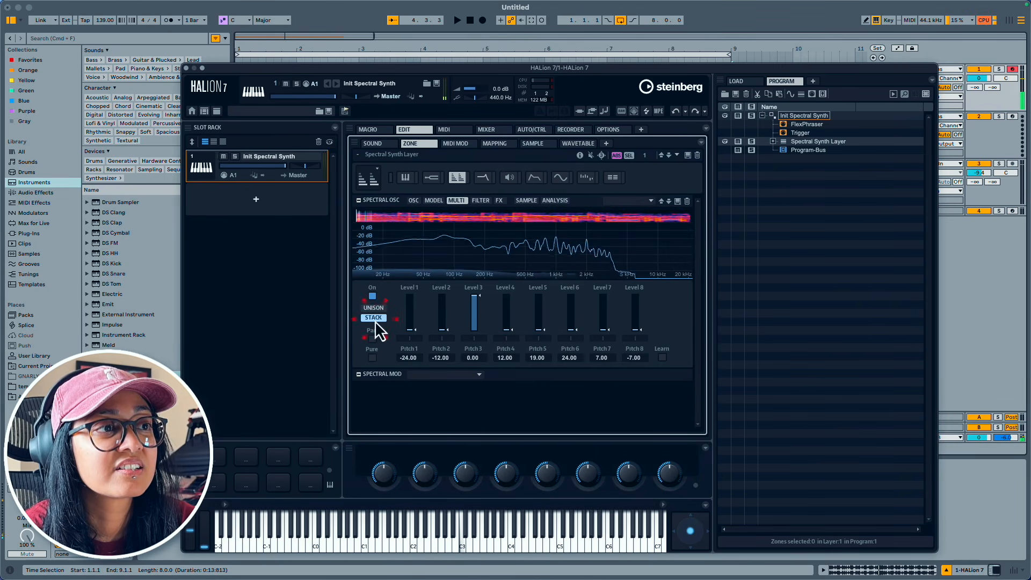
pyautogui.click(507, 325)
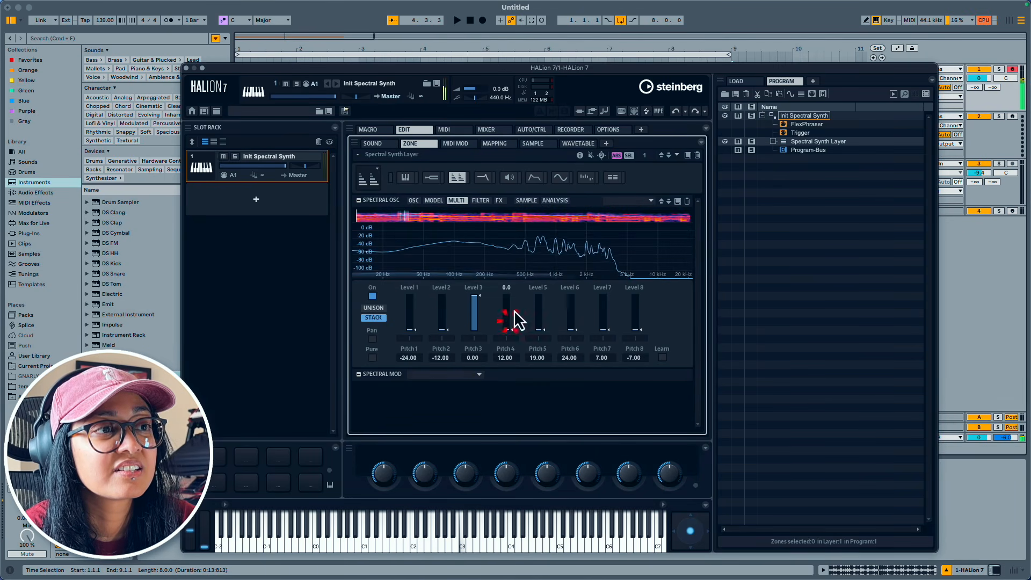
pyautogui.moveTo(508, 329); pyautogui.dragTo(508, 312)
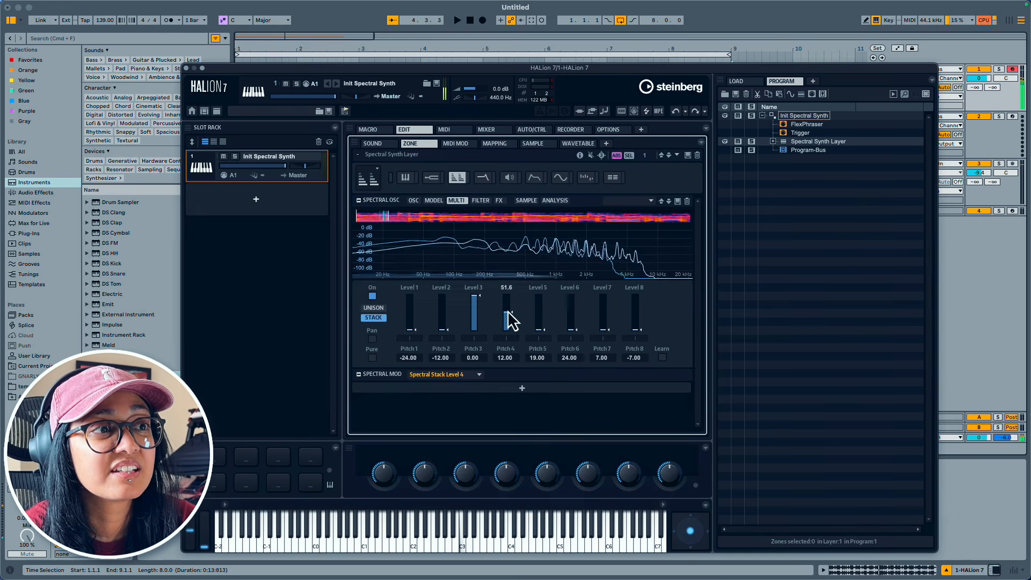
pyautogui.moveTo(444, 334); pyautogui.dragTo(444, 313)
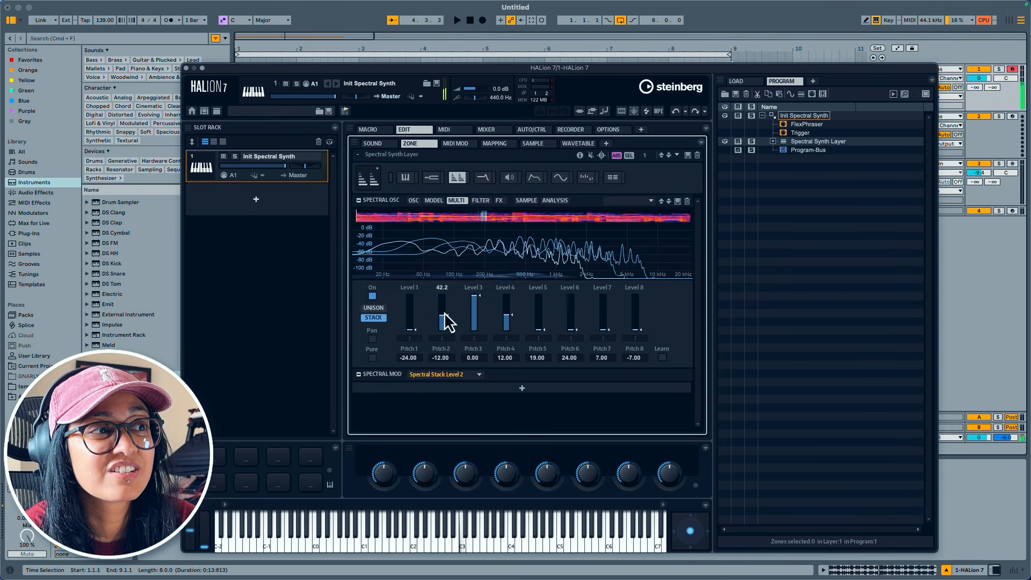
# - Enable panning for the stack, offset the pans of voices 2 and 4, and raise level 6 slightly
pyautogui.click(372, 339)
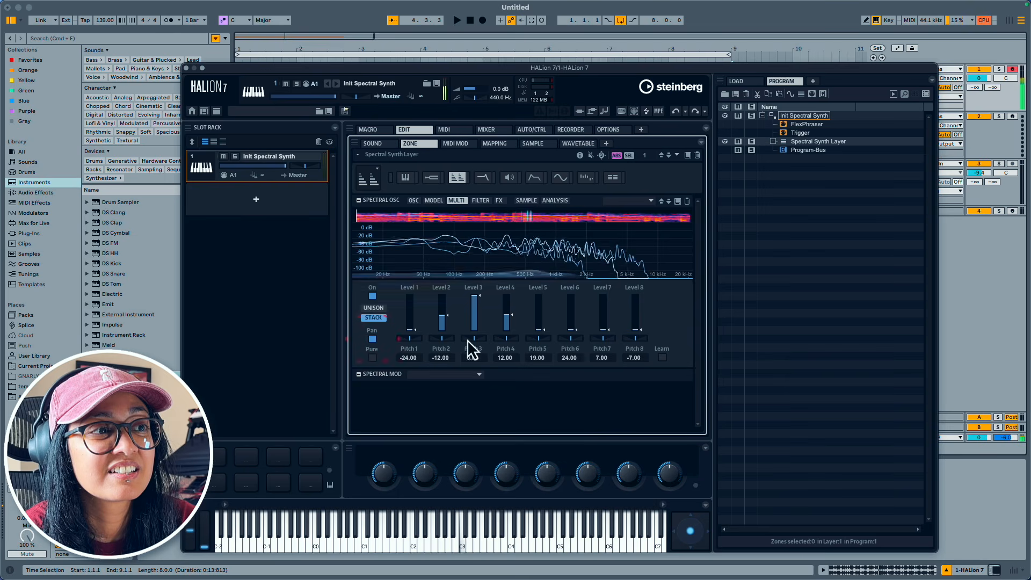
pyautogui.moveTo(446, 340); pyautogui.dragTo(439, 341)
pyautogui.click(504, 339)
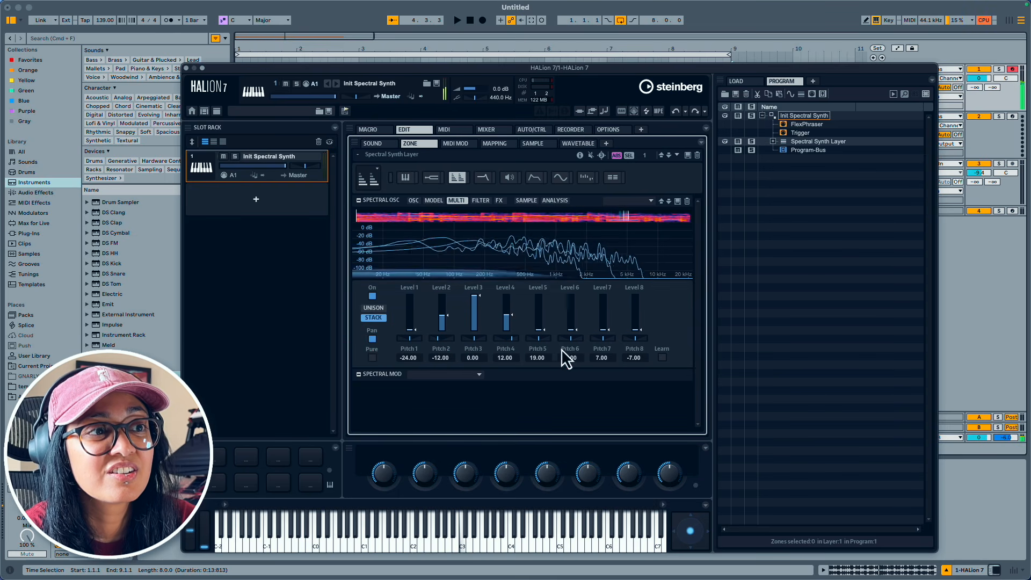
pyautogui.click(572, 329)
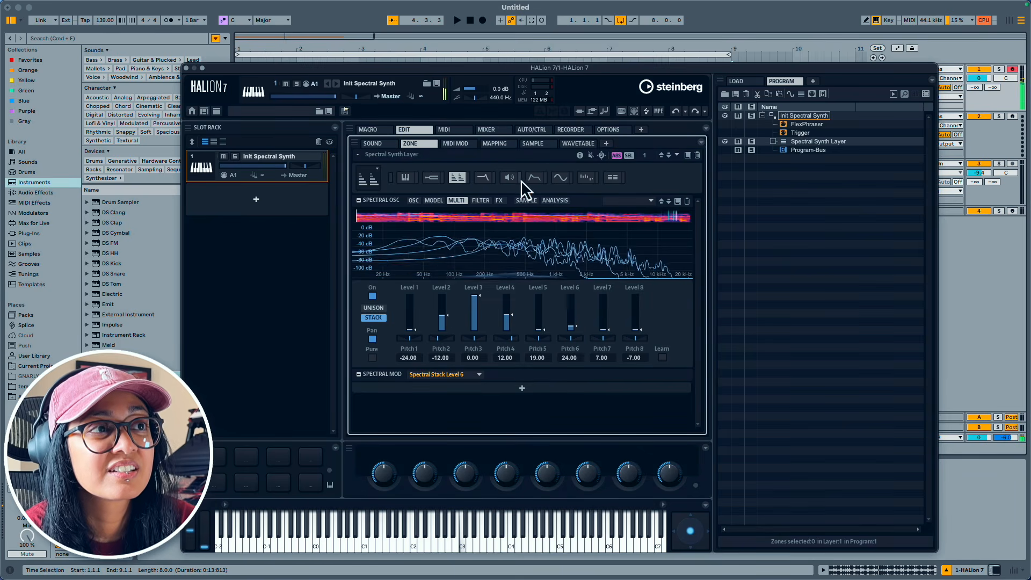
# - Turn on the oscillator's formant and filter sections, lowering the shift of both and raising the low cut to about 14.5 %
pyautogui.click(480, 201)
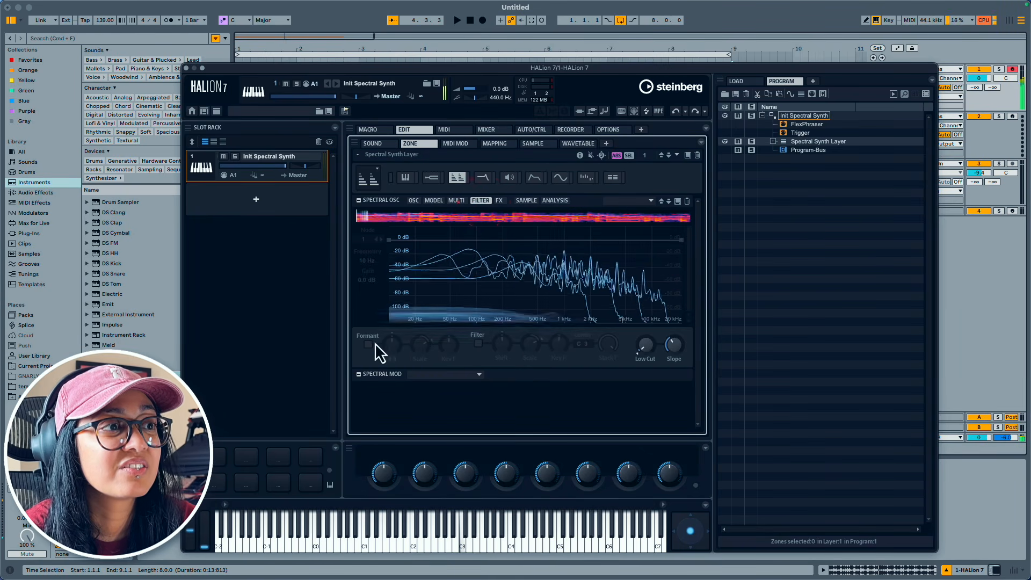
pyautogui.click(368, 344)
pyautogui.click(477, 344)
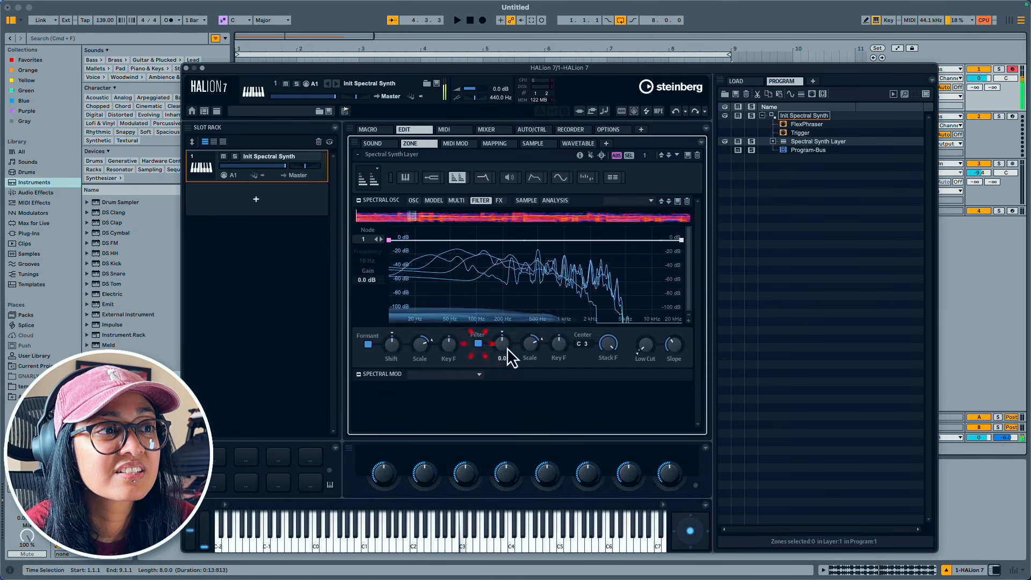
pyautogui.moveTo(508, 354)
pyautogui.mouseDown()
pyautogui.moveTo(501, 368)
pyautogui.moveTo(504, 312)
pyautogui.moveTo(502, 356)
pyautogui.mouseUp()
pyautogui.moveTo(651, 346)
pyautogui.mouseDown()
pyautogui.moveTo(652, 322)
pyautogui.moveTo(651, 333)
pyautogui.mouseUp()
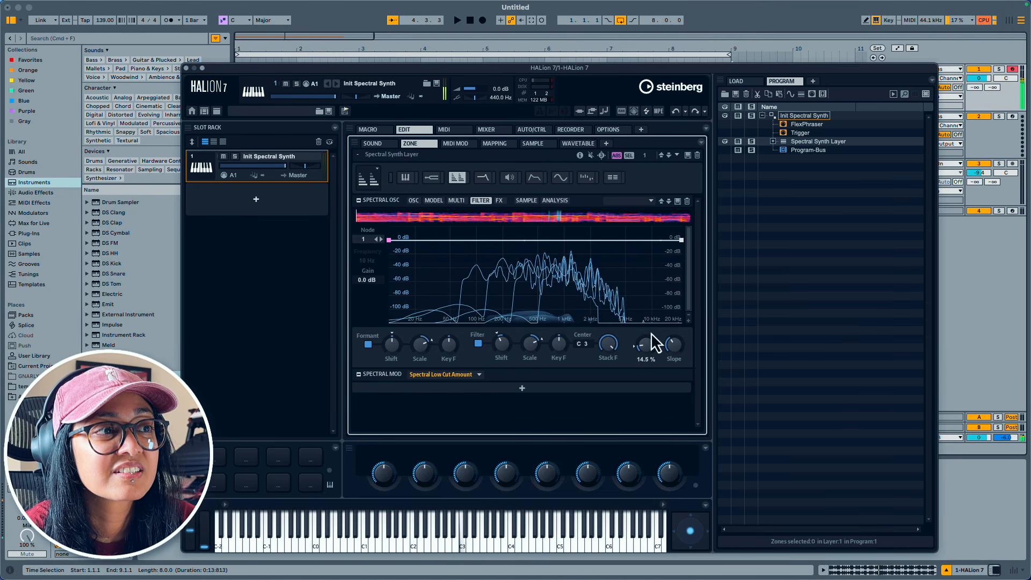
pyautogui.moveTo(395, 347); pyautogui.dragTo(405, 377)
# - Raise the spectral purity effect and turn on Blur with its Direct option
pyautogui.click(499, 200)
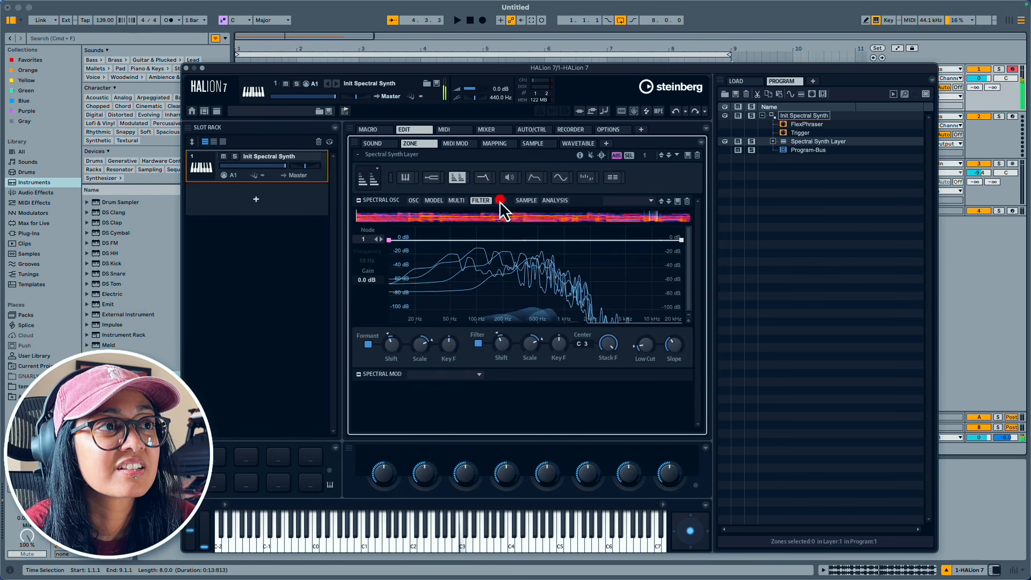
pyautogui.click(403, 346)
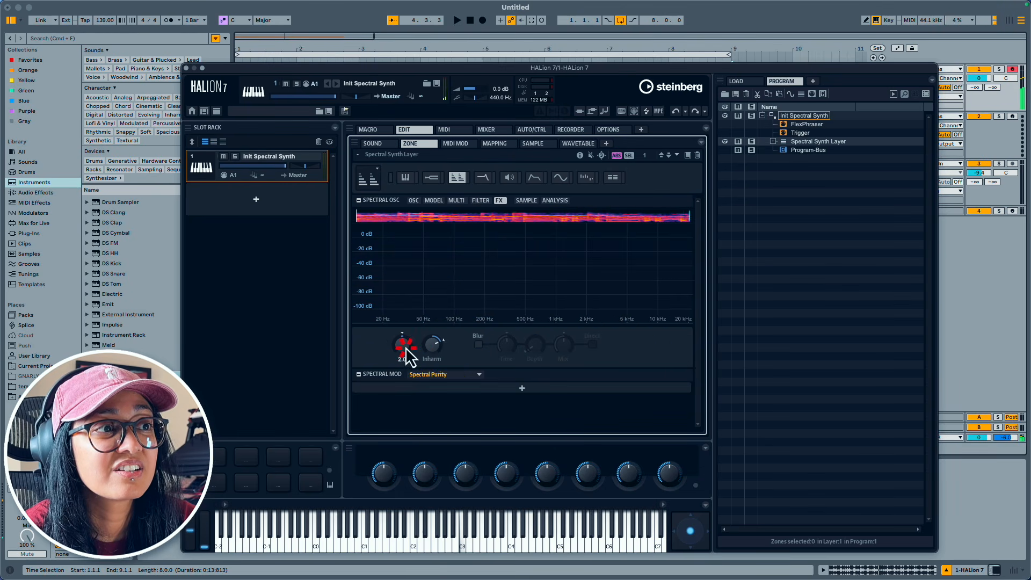
pyautogui.click(477, 344)
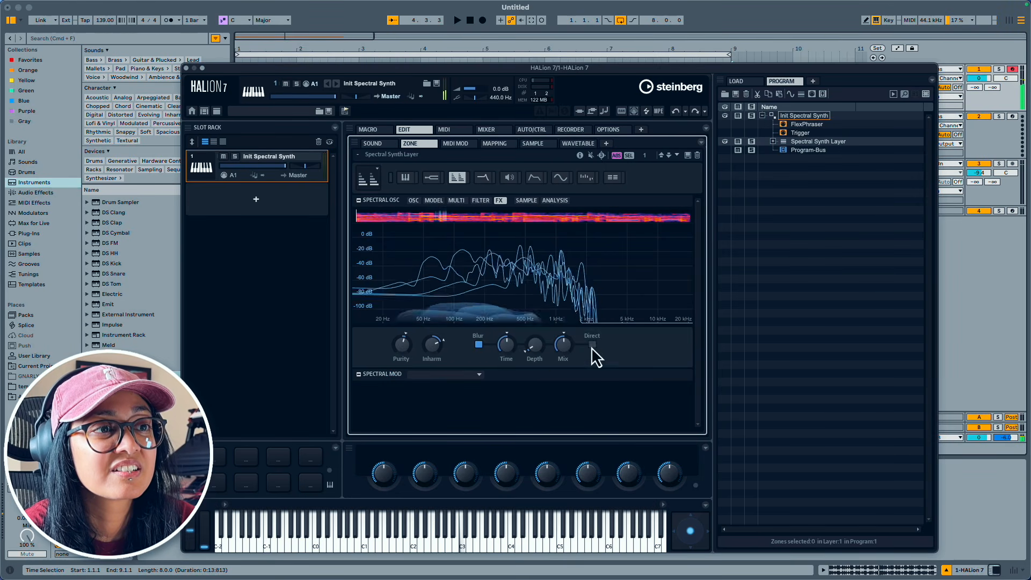
# - Set the blur time to about 458 ms and modulate it with the Filter Envelope at a depth of about 56.4
pyautogui.click(506, 345)
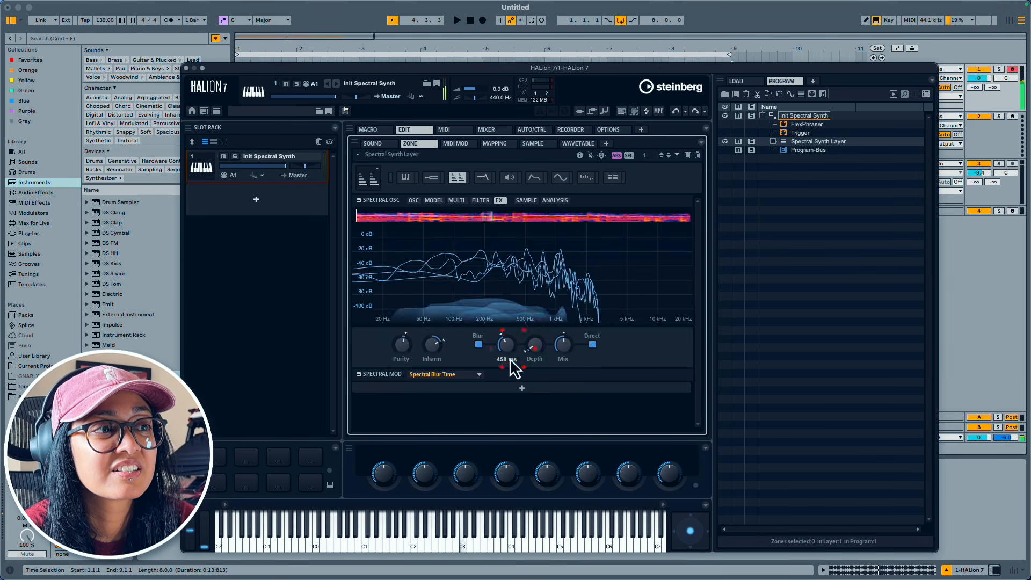
pyautogui.click(520, 388)
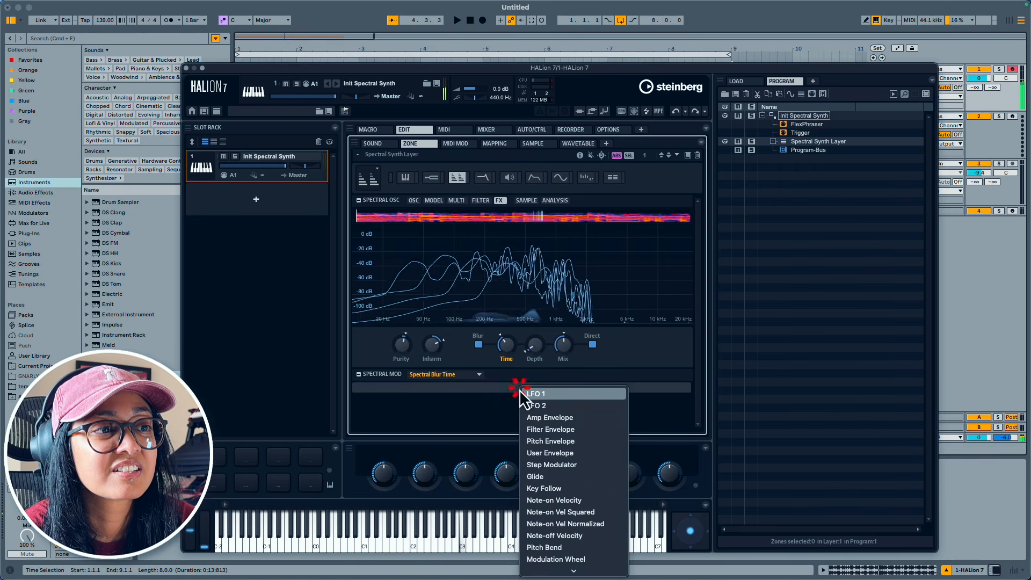
pyautogui.click(561, 428)
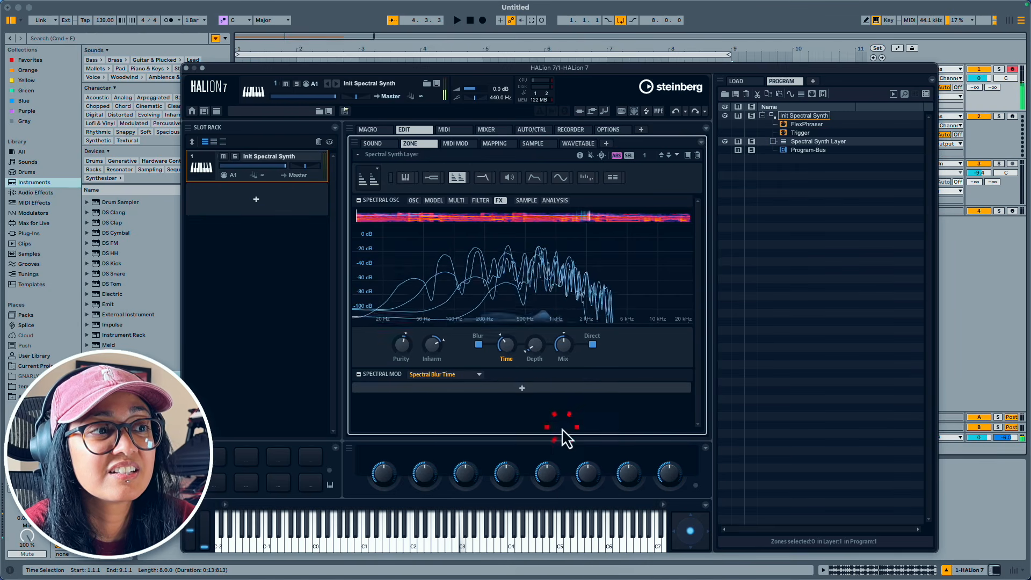
pyautogui.moveTo(433, 405); pyautogui.dragTo(456, 408)
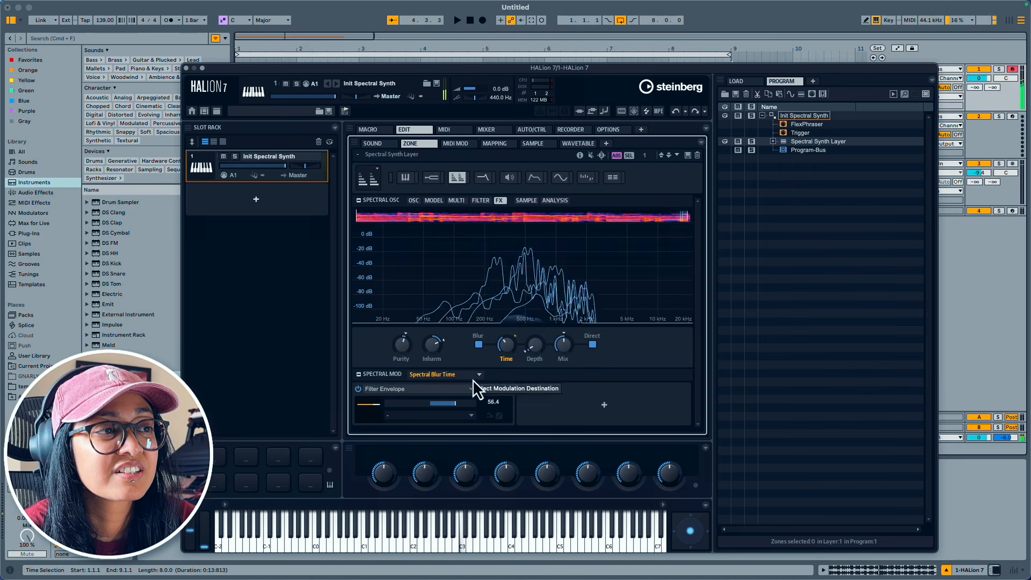
# - Add Noise as a second blur time modulator with a depth of about 67.3 and Pitch Envelope as its modifier
pyautogui.click(561, 392)
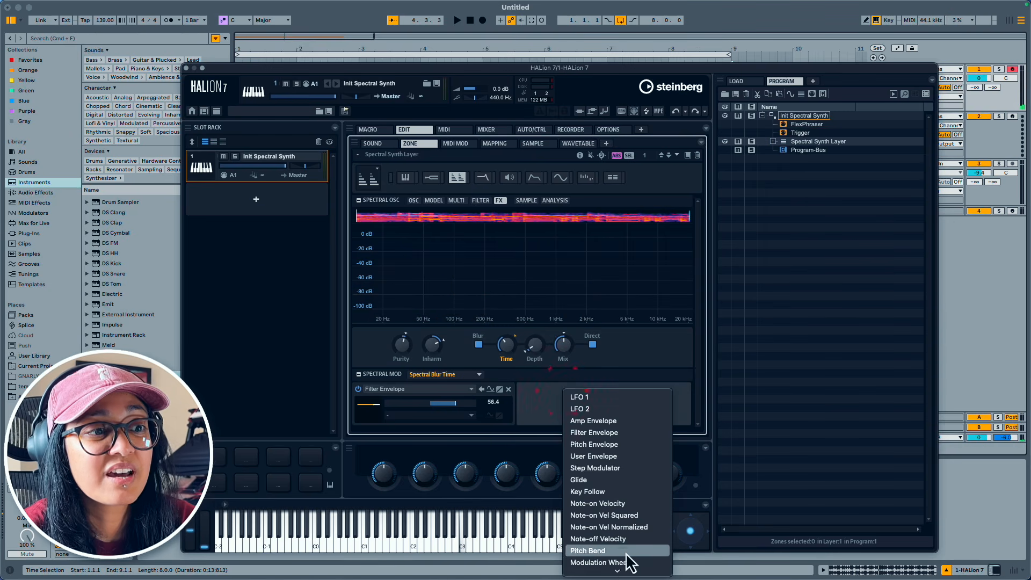
pyautogui.scroll(-5, 627, 546)
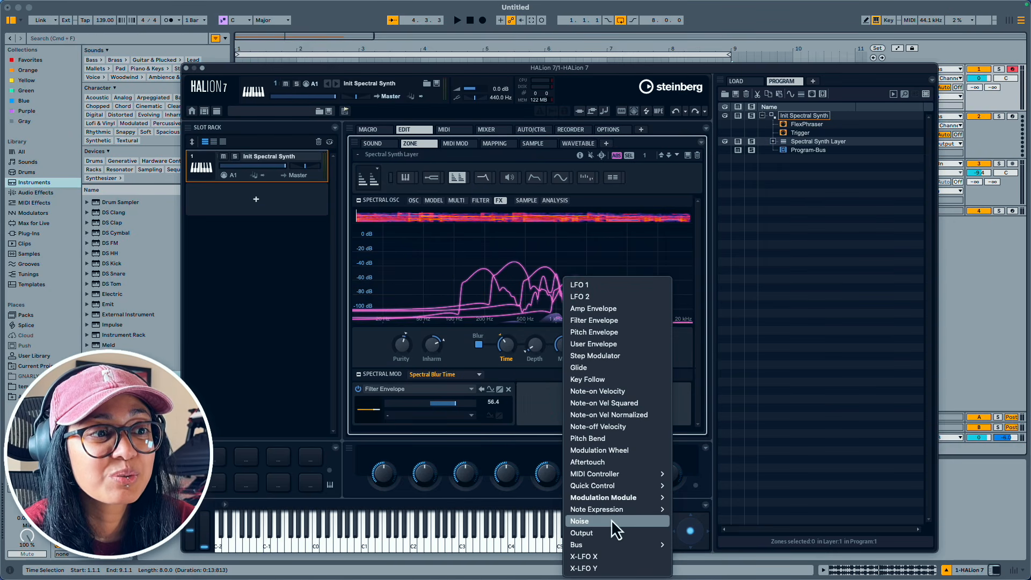
pyautogui.click(611, 520)
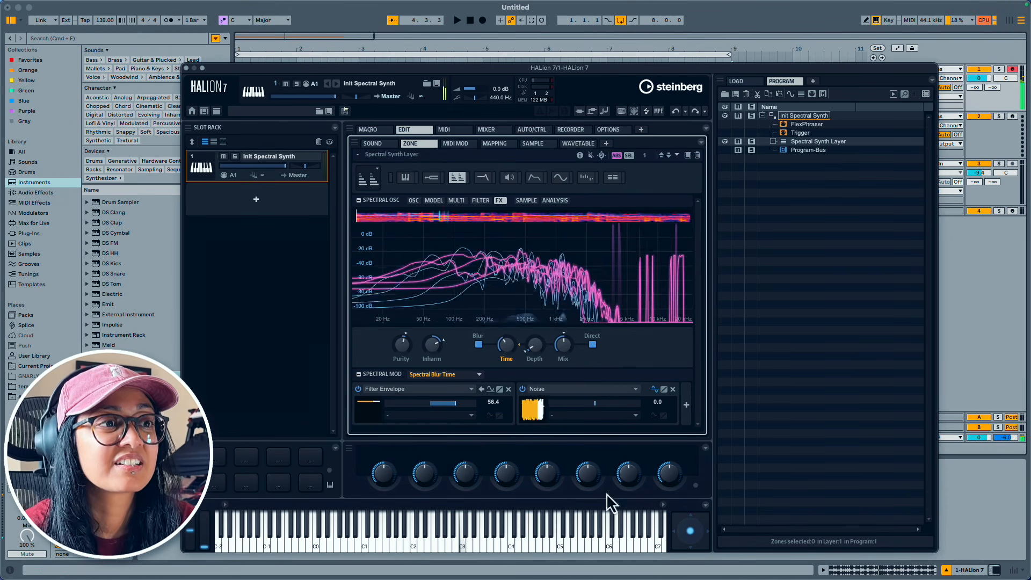
pyautogui.moveTo(552, 407); pyautogui.dragTo(624, 414)
pyautogui.click(624, 414)
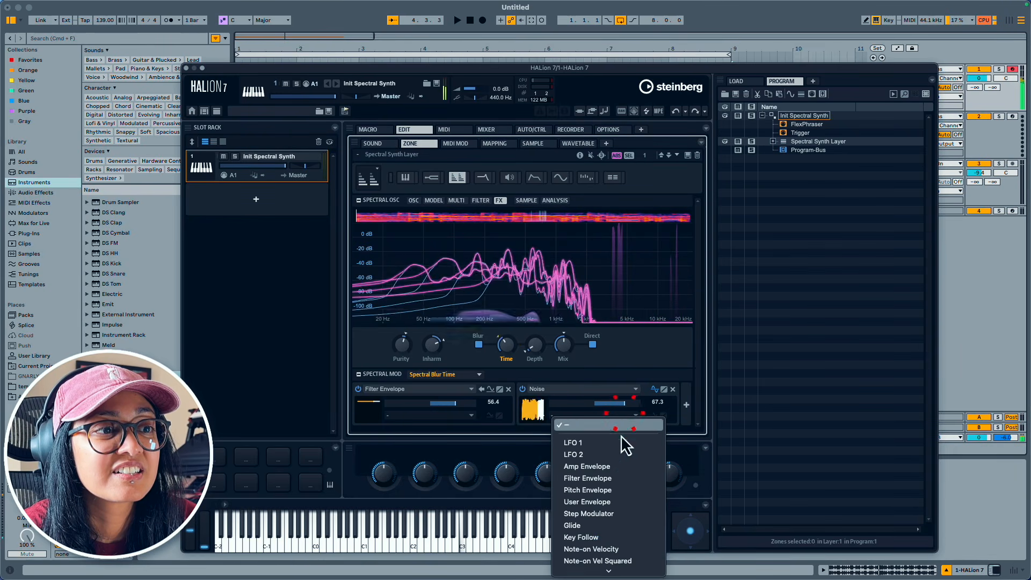
pyautogui.click(604, 489)
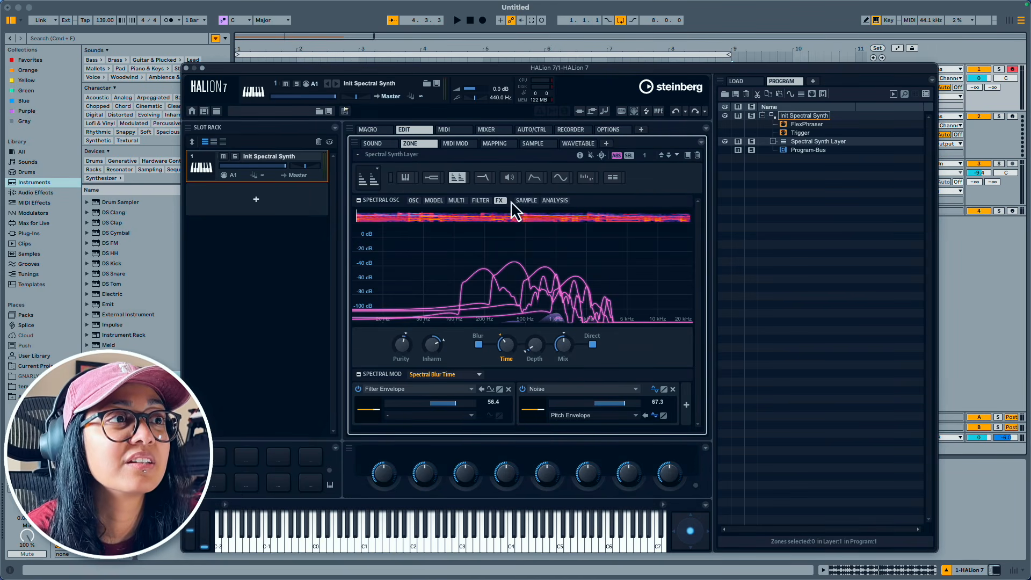
# - Review the spectral oscillator's basic settings and its multi voice stack levels
pyautogui.click(414, 201)
pyautogui.click(451, 200)
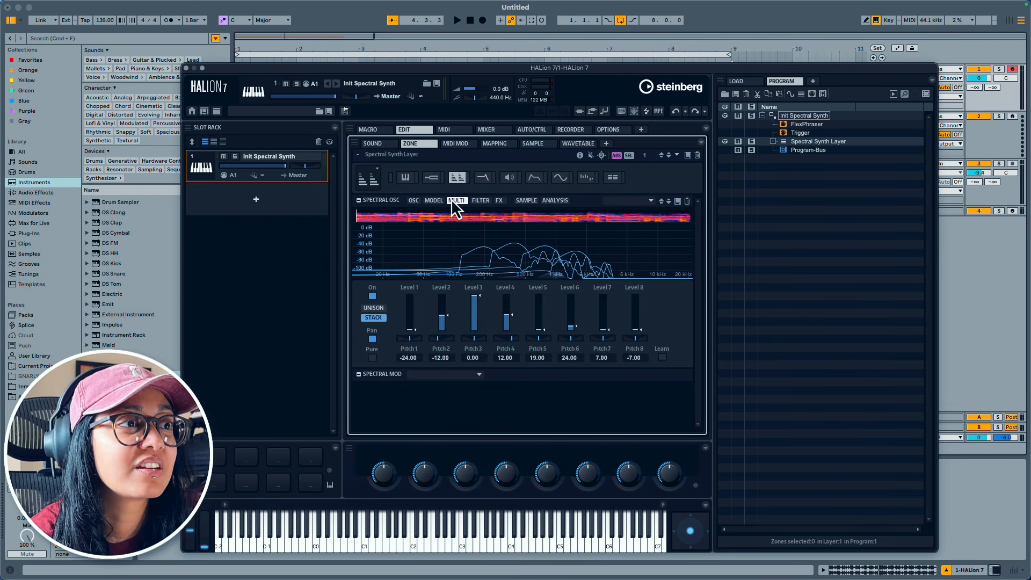
pyautogui.click(473, 298)
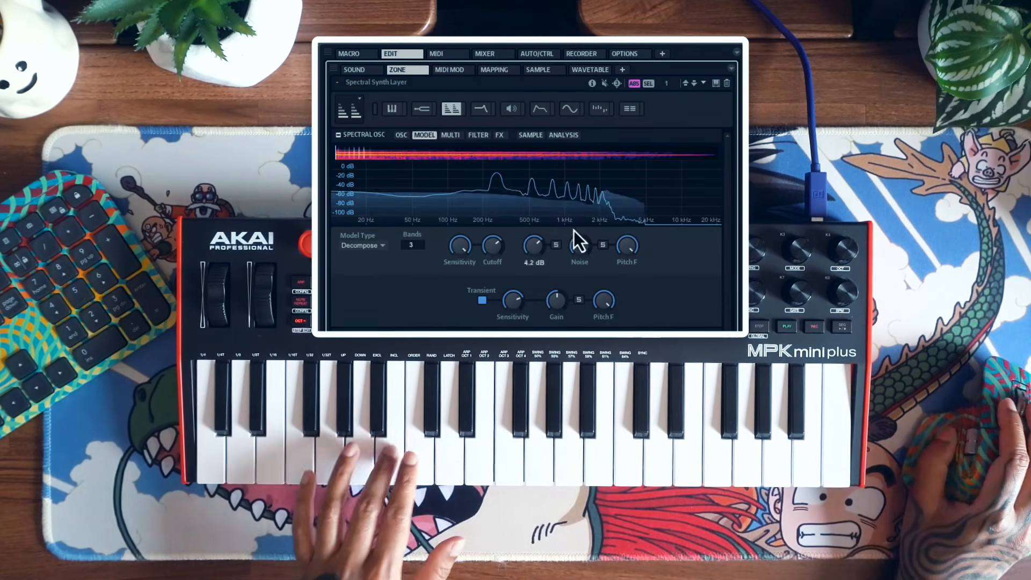
# - Rebalance the Decompose model by adjusting its cutoff, lowering the tonal gain and bringing the noise gain to about 1.0 dB
pyautogui.click(495, 260)
pyautogui.moveTo(543, 251)
pyautogui.mouseDown()
pyautogui.moveTo(543, 270)
pyautogui.moveTo(546, 248)
pyautogui.moveTo(578, 272)
pyautogui.moveTo(578, 295)
pyautogui.mouseUp()
pyautogui.moveTo(497, 254); pyautogui.dragTo(496, 246)
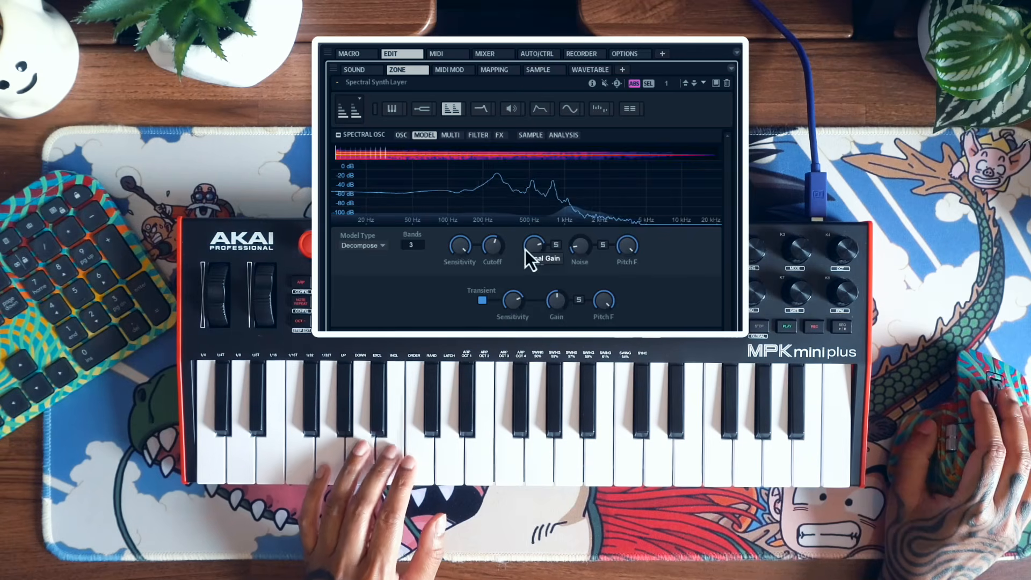
pyautogui.moveTo(571, 251); pyautogui.dragTo(588, 217)
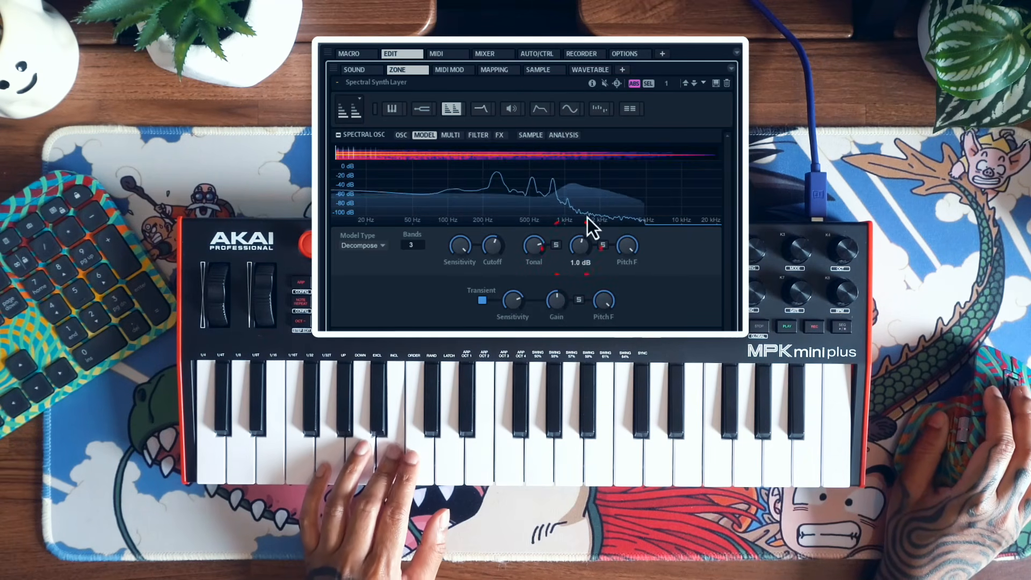
pyautogui.moveTo(542, 245)
pyautogui.mouseDown()
pyautogui.moveTo(514, 267)
pyautogui.moveTo(505, 231)
pyautogui.mouseUp()
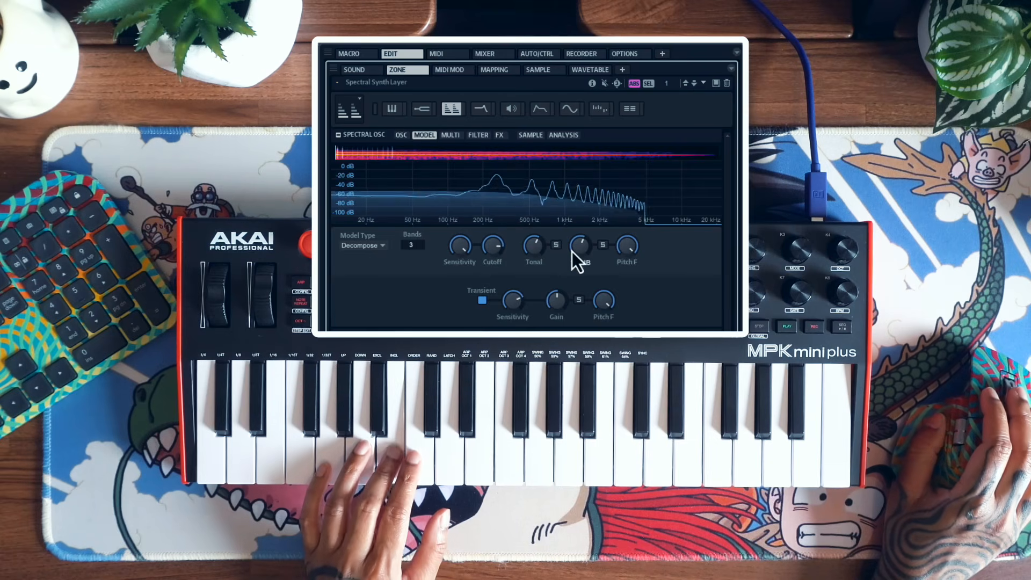